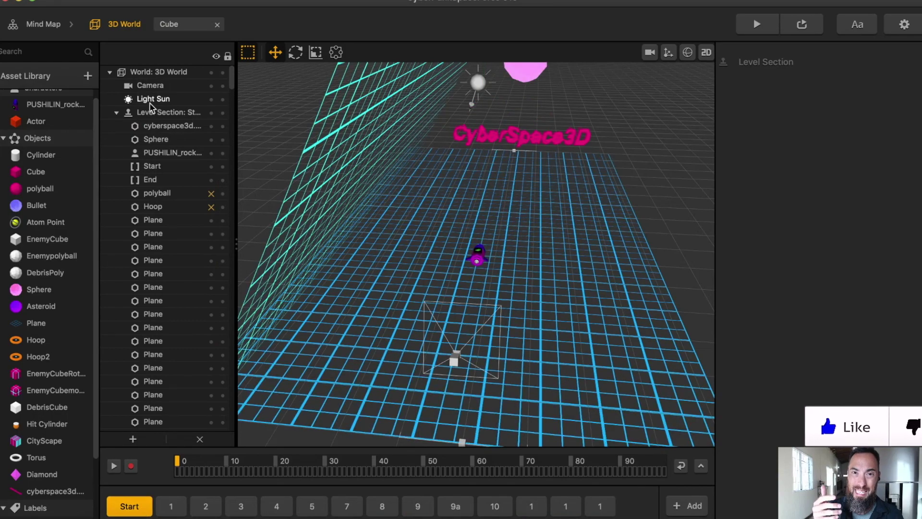
# Test-play the CyberSpace3D game in a preview, close it, and go back to the Mind Map
pyautogui.click(769, 31)
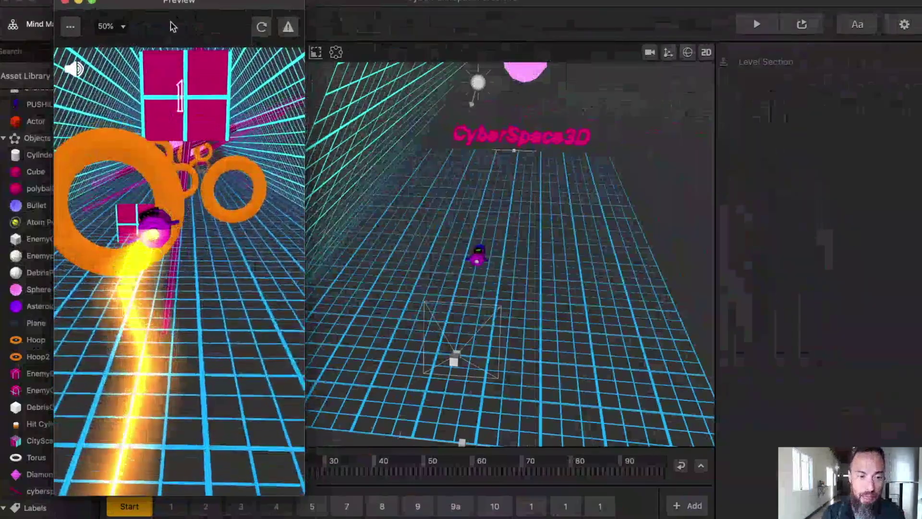
pyautogui.click(65, 2)
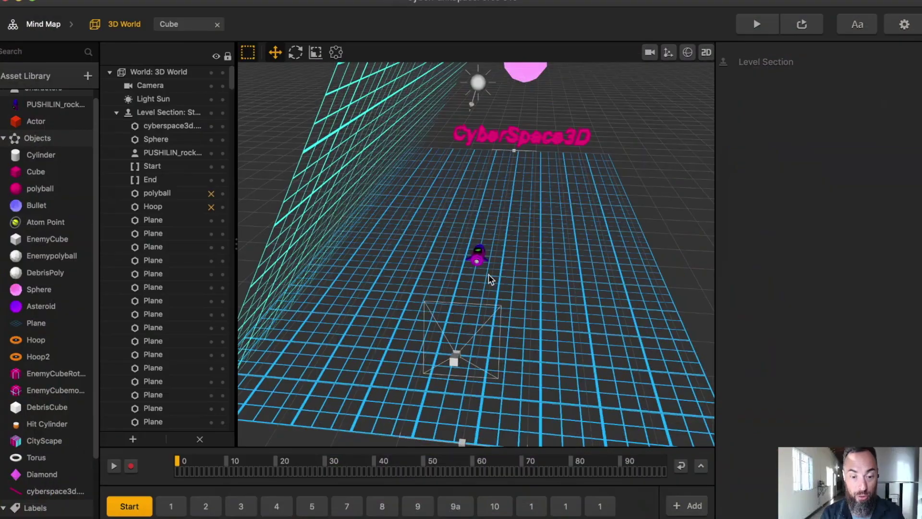
pyautogui.click(226, 260)
pyautogui.click(122, 27)
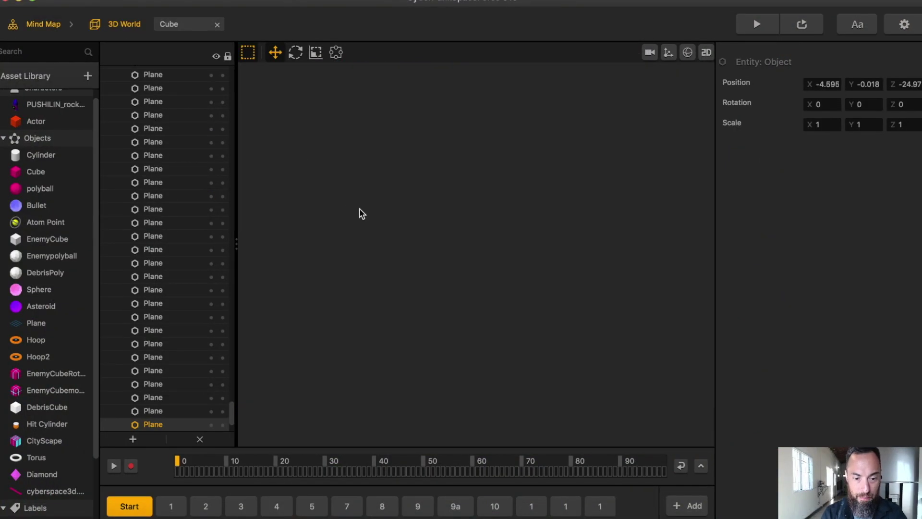
# Shift the Start node left, add a new UI Screen node above it, and open its editor
pyautogui.click(298, 300)
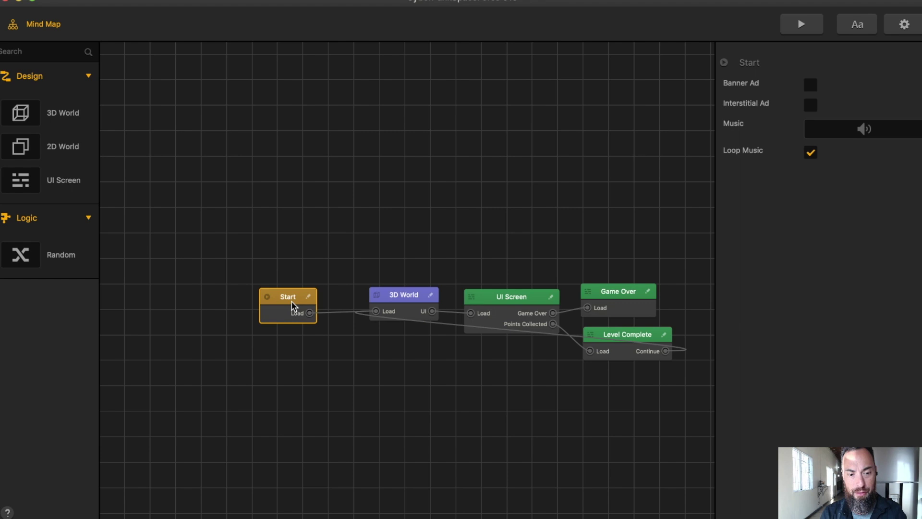
pyautogui.doubleClick(292, 299)
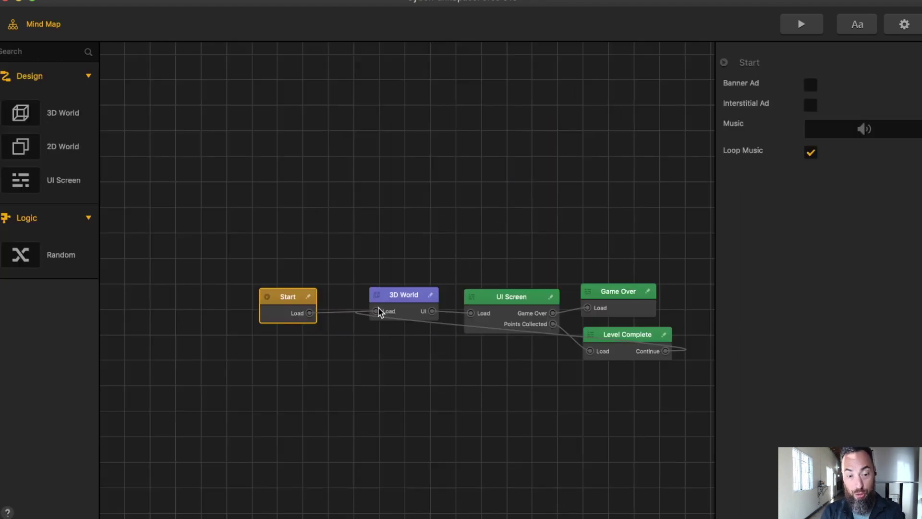
pyautogui.moveTo(288, 295); pyautogui.dragTo(246, 295)
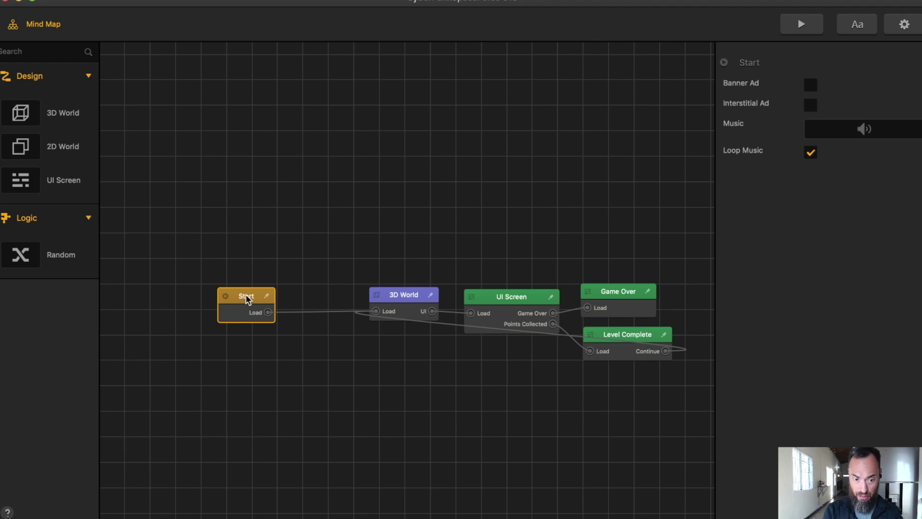
pyautogui.rightClick(293, 211)
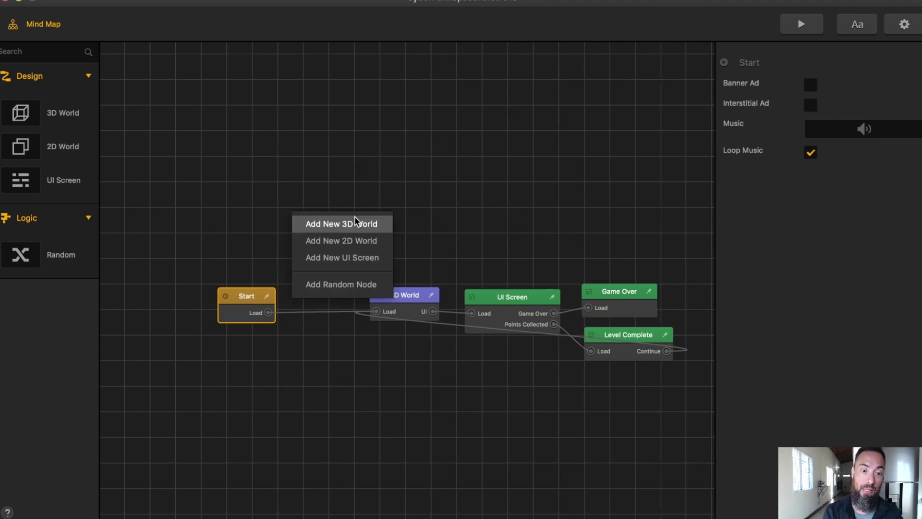
pyautogui.click(343, 257)
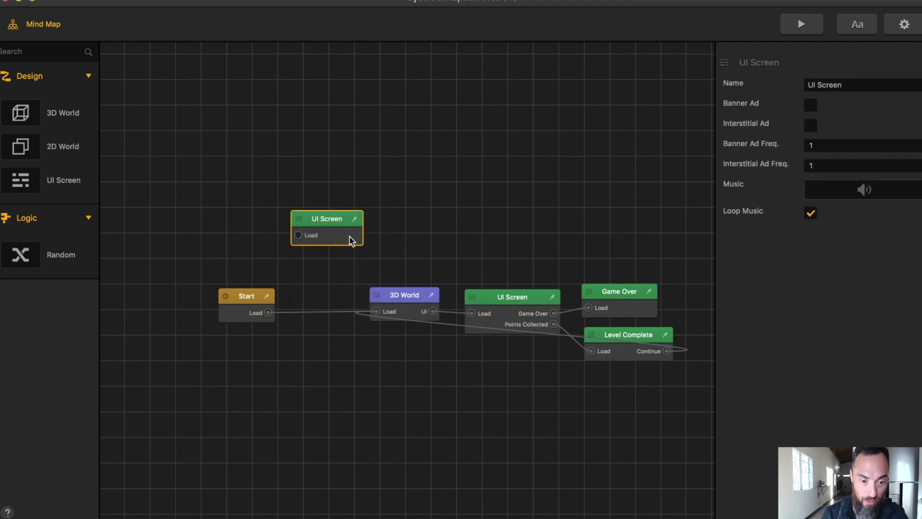
pyautogui.doubleClick(335, 220)
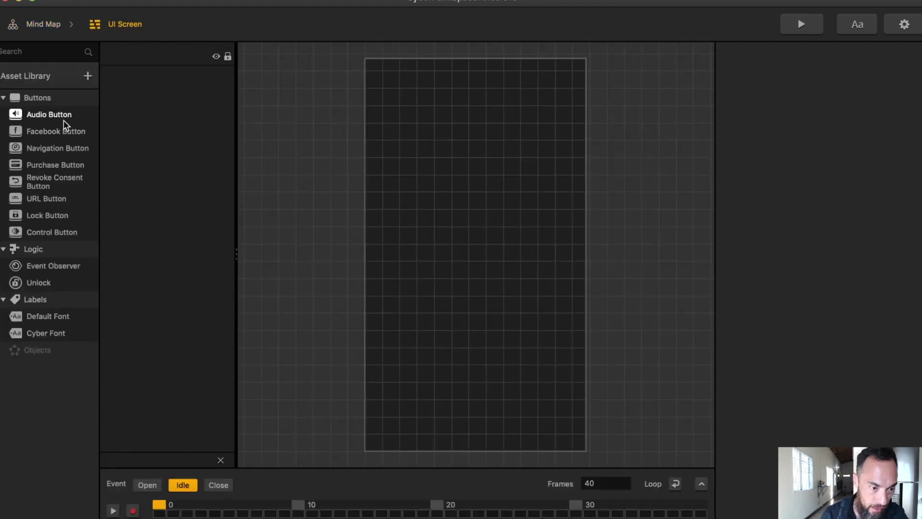
# Add a navigation button named Continue and drop a Cyber Font label above it
pyautogui.click(62, 99)
pyautogui.click(4, 97)
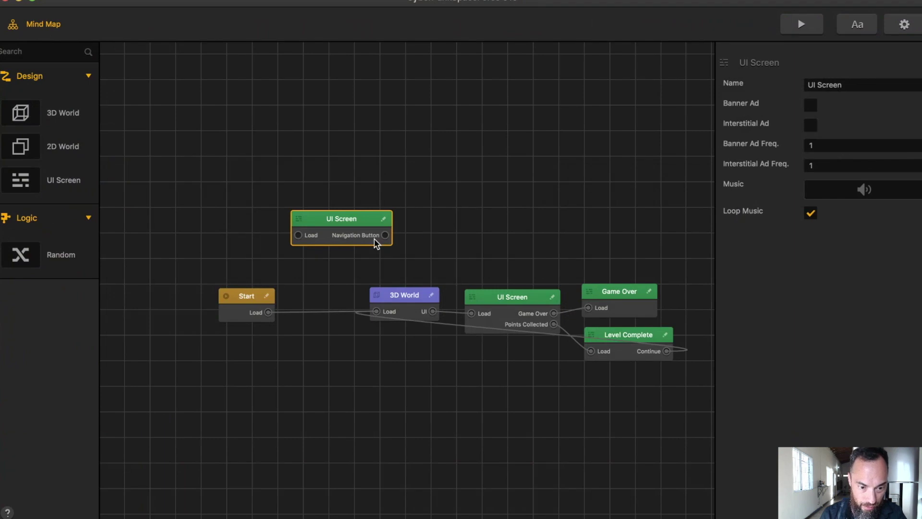
pyautogui.doubleClick(349, 220)
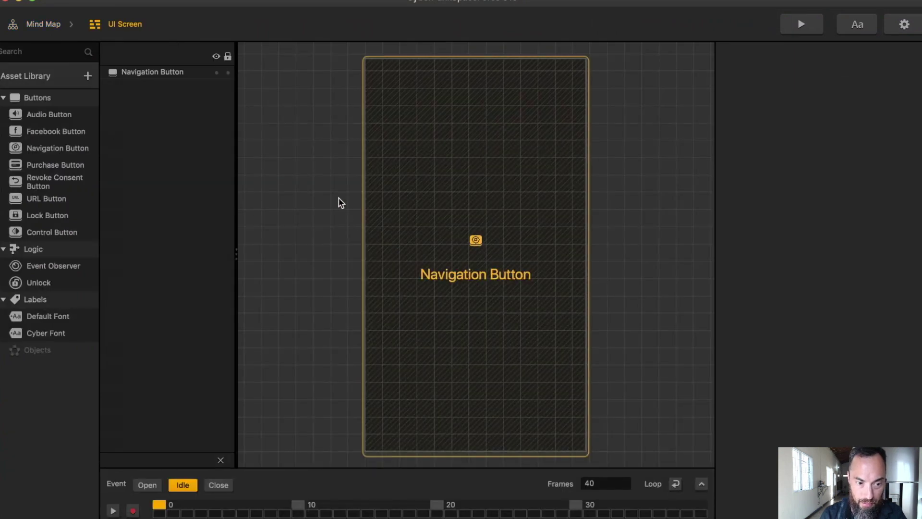
pyautogui.click(898, 83)
pyautogui.write('Continue')
pyautogui.click(330, 184)
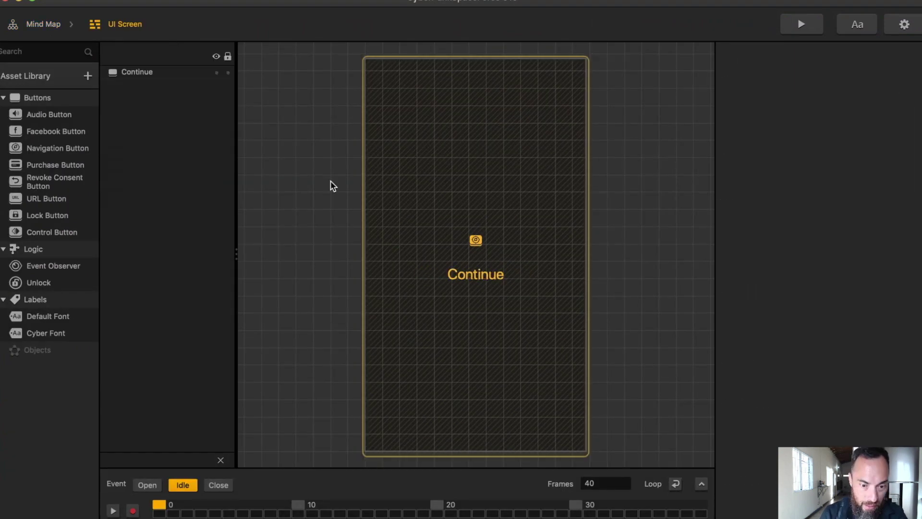
pyautogui.moveTo(38, 334)
pyautogui.mouseDown()
pyautogui.moveTo(482, 185)
pyautogui.moveTo(472, 184)
pyautogui.mouseUp()
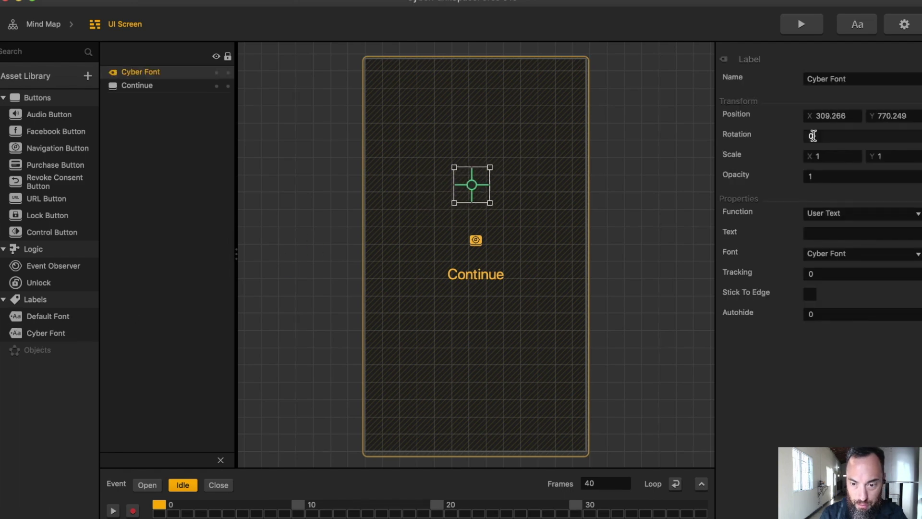
# Set the label text to Cyber Force with Default Font, scale 0.5 and X 320
pyautogui.click(833, 236)
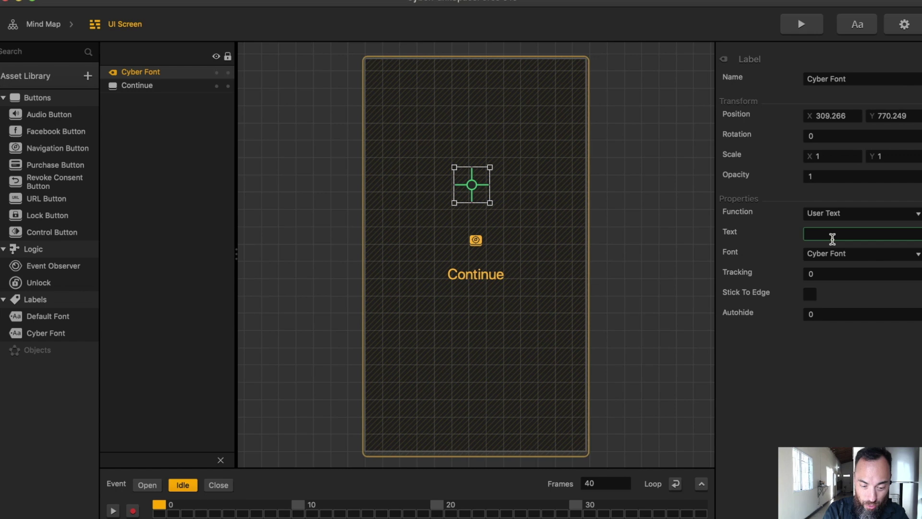
pyautogui.write('Cyber Force')
pyautogui.press('Return')
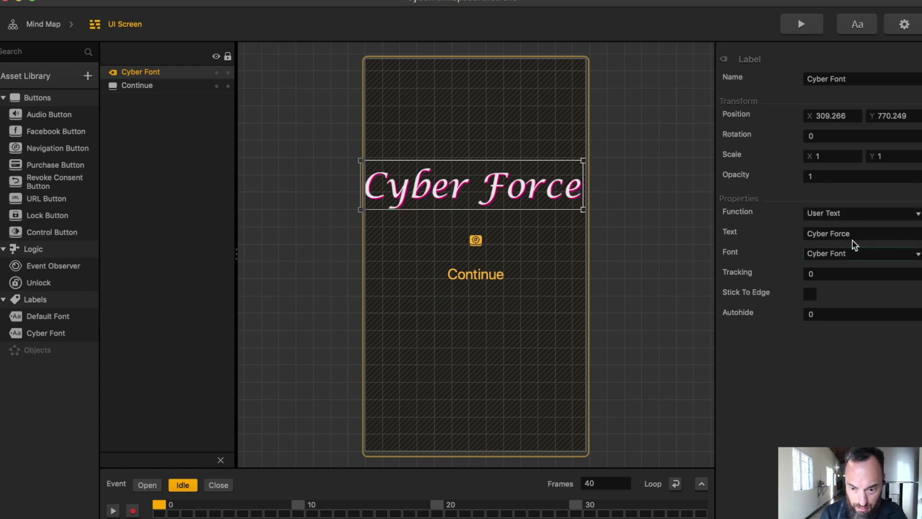
pyautogui.click(872, 255)
pyautogui.click(846, 267)
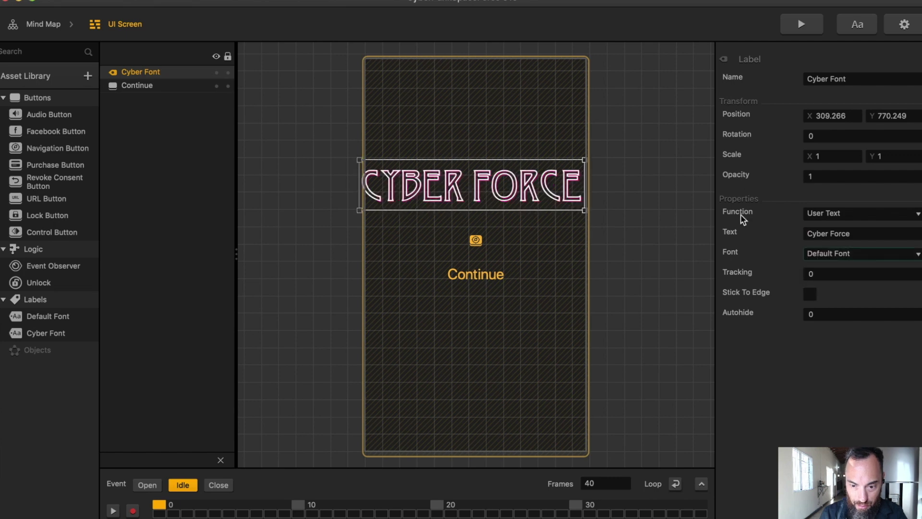
pyautogui.write('.5')
pyautogui.press('Tab')
pyautogui.press('Tab')
pyautogui.hotkey('shift', 'Tab')
pyautogui.hotkey('shift', 'Tab')
pyautogui.hotkey('shift', 'Tab')
pyautogui.write('320')
pyautogui.press('Tab')
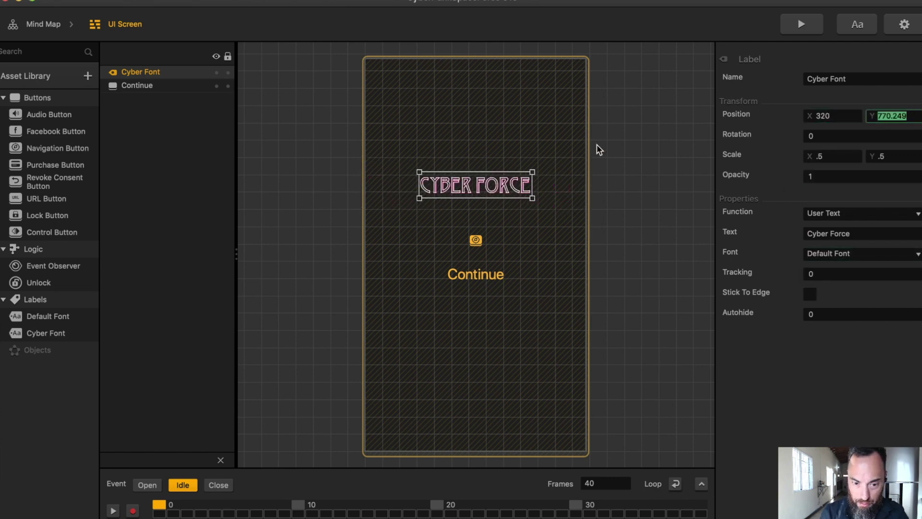
# Duplicate the title as a PLAY label near the bottom, scale the title to 0.75, and rearrange the nodes
pyautogui.keyDown('alt'); pyautogui.moveTo(474, 197); pyautogui.dragTo(497, 380); pyautogui.keyUp('alt')
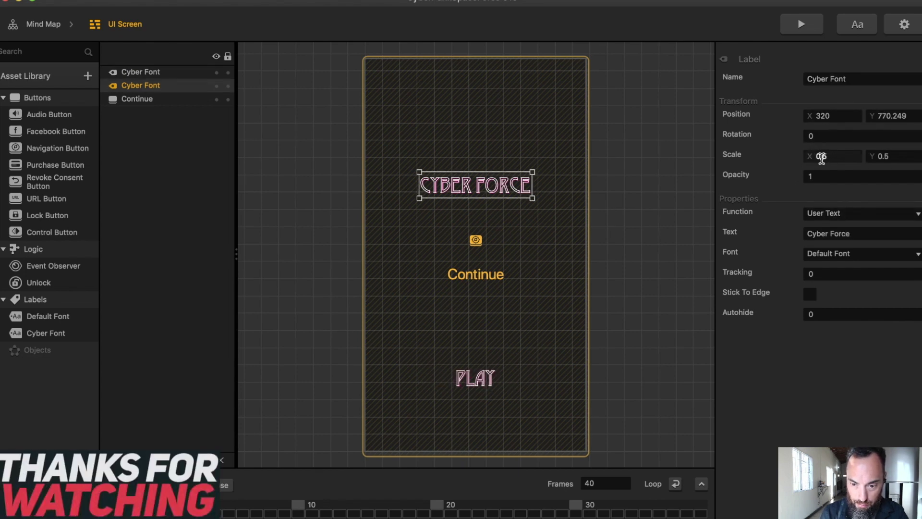
pyautogui.doubleClick(822, 156)
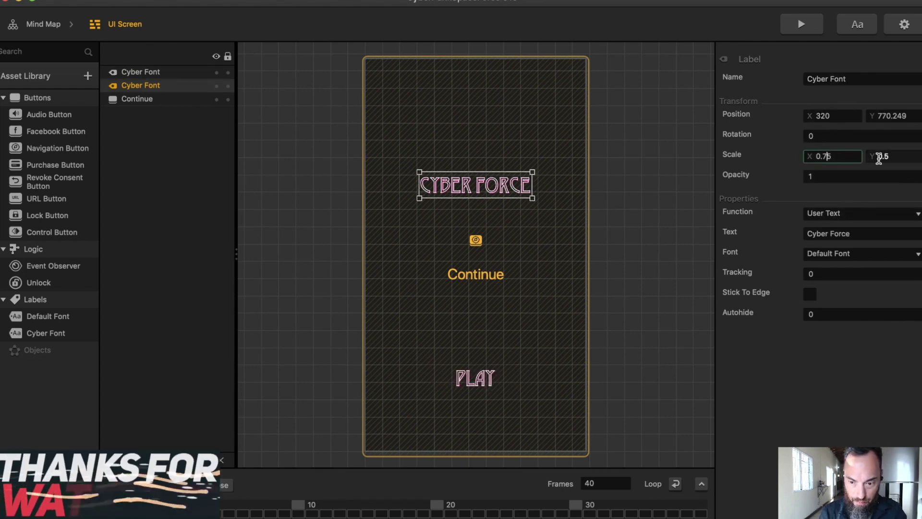
pyautogui.write('0.75')
pyautogui.press('Tab')
pyautogui.write('0.75')
pyautogui.press('Tab')
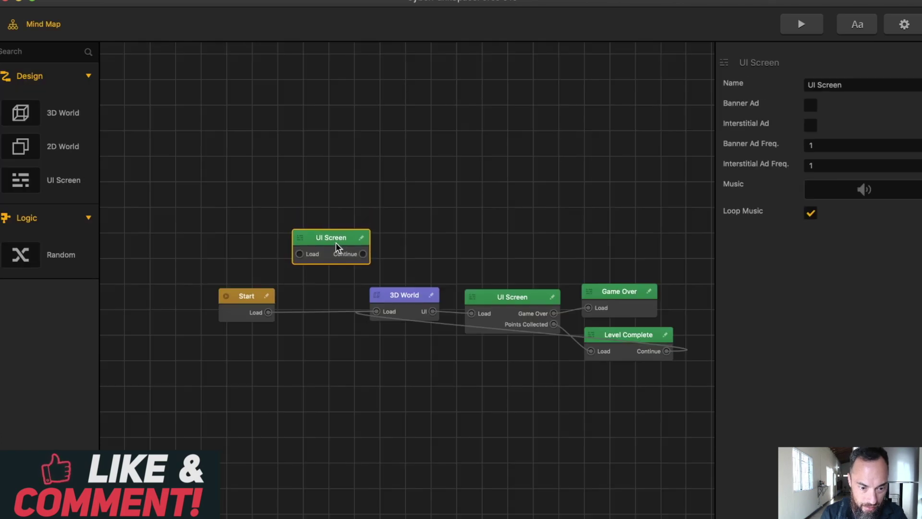
pyautogui.moveTo(336, 244); pyautogui.dragTo(327, 255)
pyautogui.moveTo(250, 296)
pyautogui.mouseDown()
pyautogui.moveTo(229, 293)
pyautogui.moveTo(291, 265)
pyautogui.mouseUp()
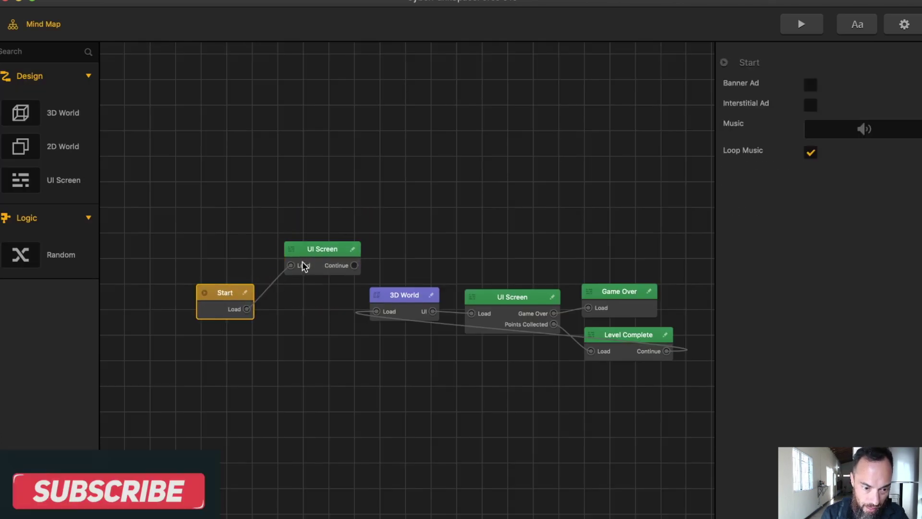
# Connect Start's Load to the title screen, then preview and click PLAY to enter the game
pyautogui.moveTo(352, 268)
pyautogui.mouseDown()
pyautogui.moveTo(340, 311)
pyautogui.moveTo(377, 312)
pyautogui.mouseUp()
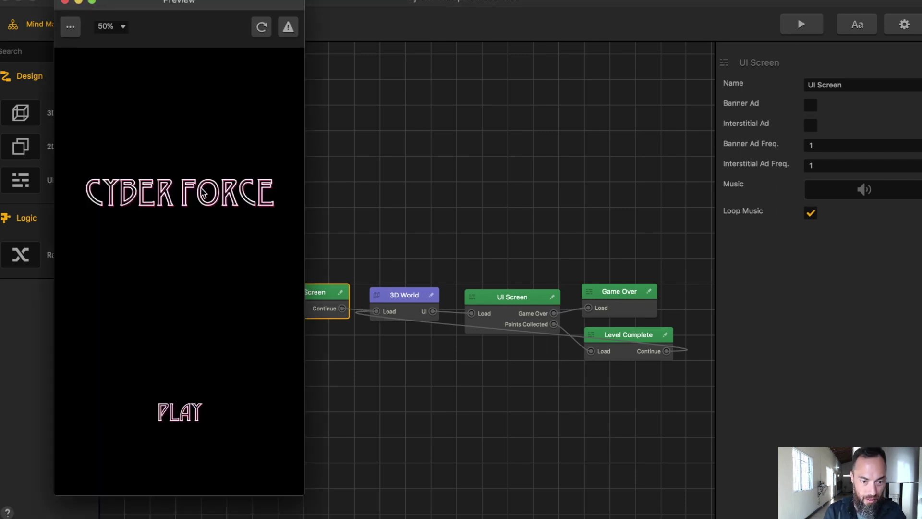
pyautogui.click(188, 394)
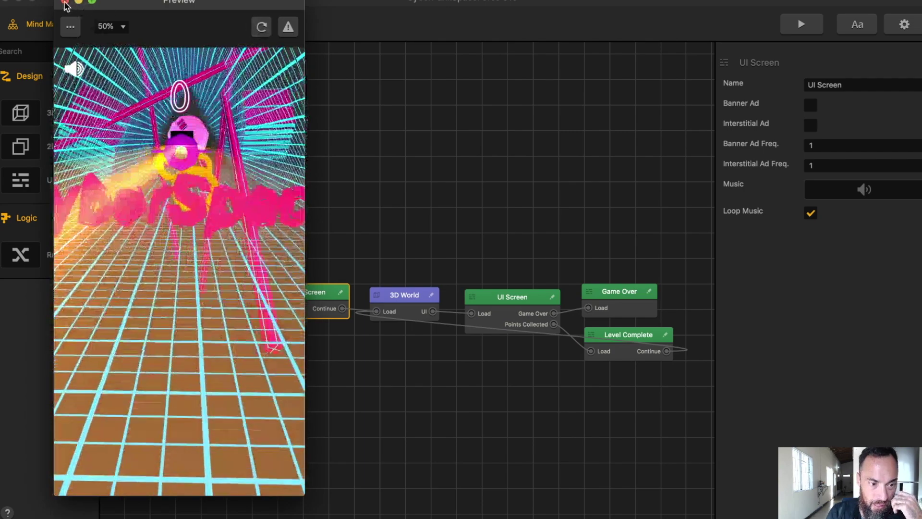
pyautogui.click(401, 294)
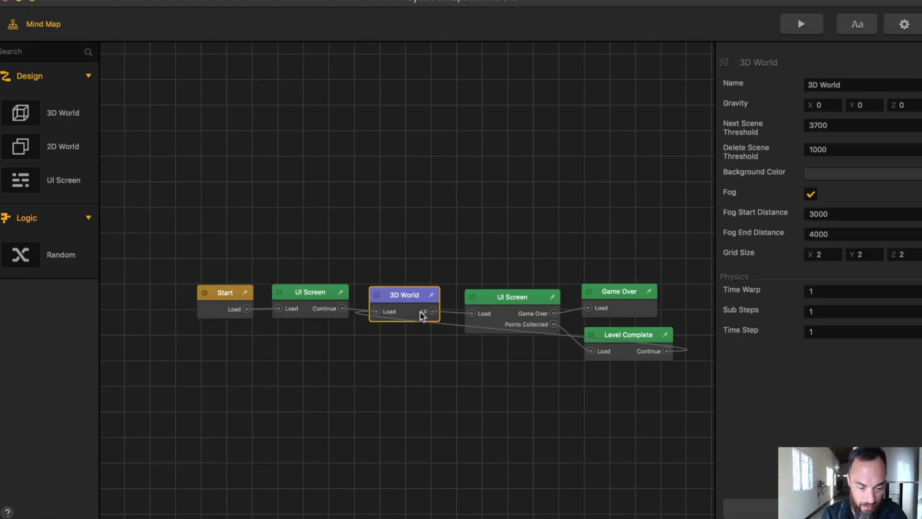
# Duplicate the 3D World node and rename the copy Intro Load
pyautogui.keyDown('alt'); pyautogui.moveTo(420, 310); pyautogui.dragTo(319, 338); pyautogui.keyUp('alt')
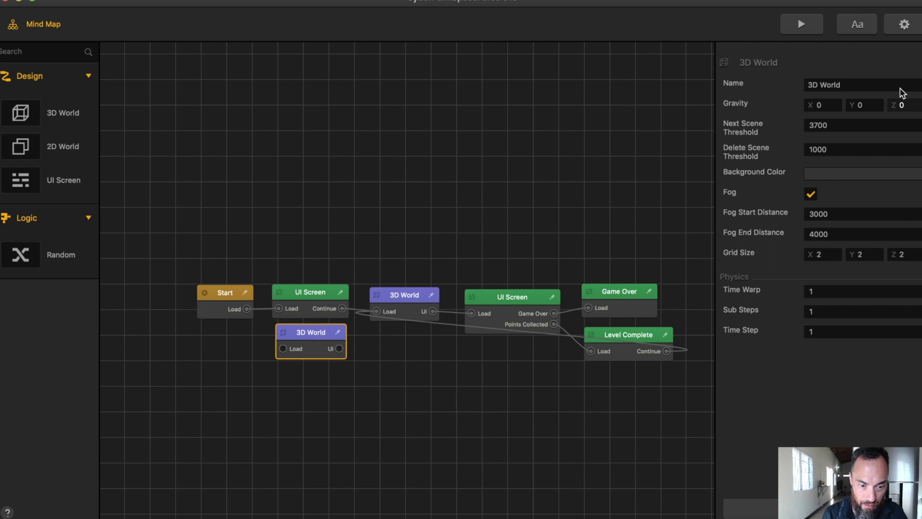
pyautogui.moveTo(841, 89); pyautogui.dragTo(778, 77)
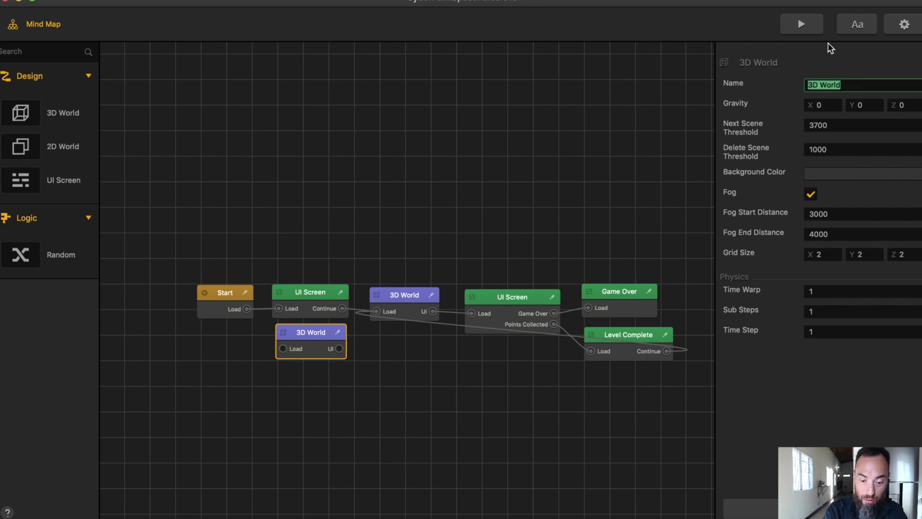
pyautogui.write('Intro Load')
# Wire Start to Intro Load and Intro Load's UI output to the UI Screen's Load
pyautogui.moveTo(279, 308); pyautogui.dragTo(283, 350)
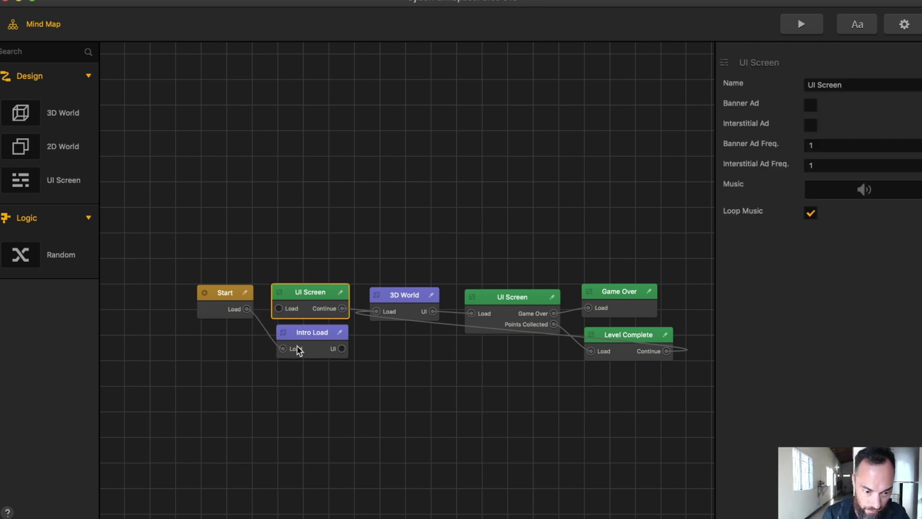
pyautogui.moveTo(341, 348); pyautogui.dragTo(278, 307)
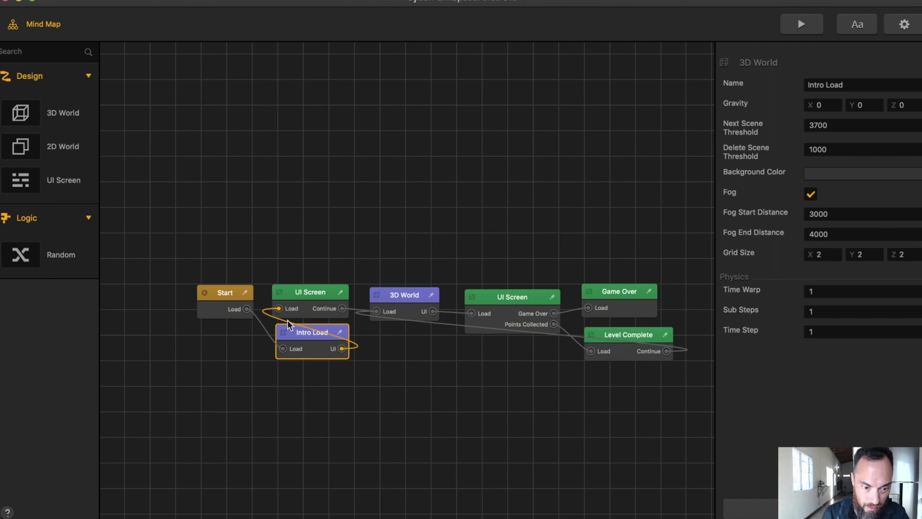
pyautogui.click(229, 296)
pyautogui.click(300, 338)
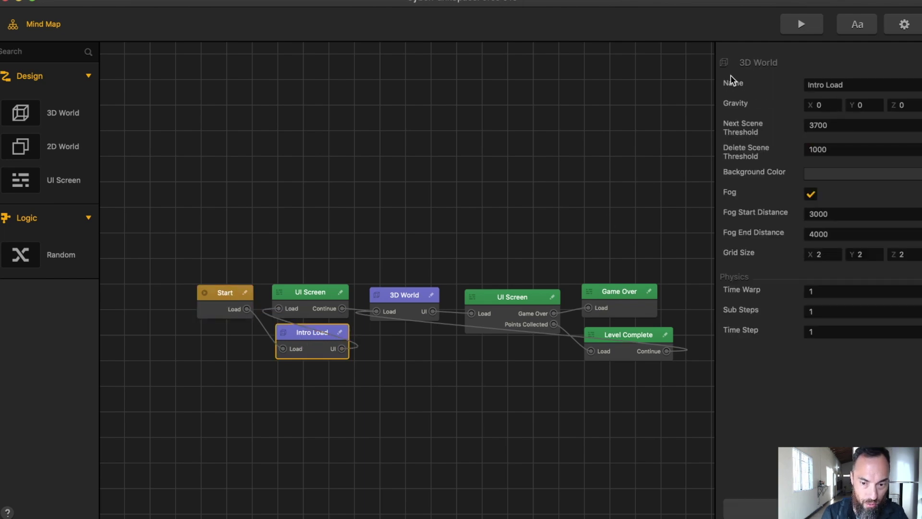
pyautogui.click(801, 24)
pyautogui.click(315, 298)
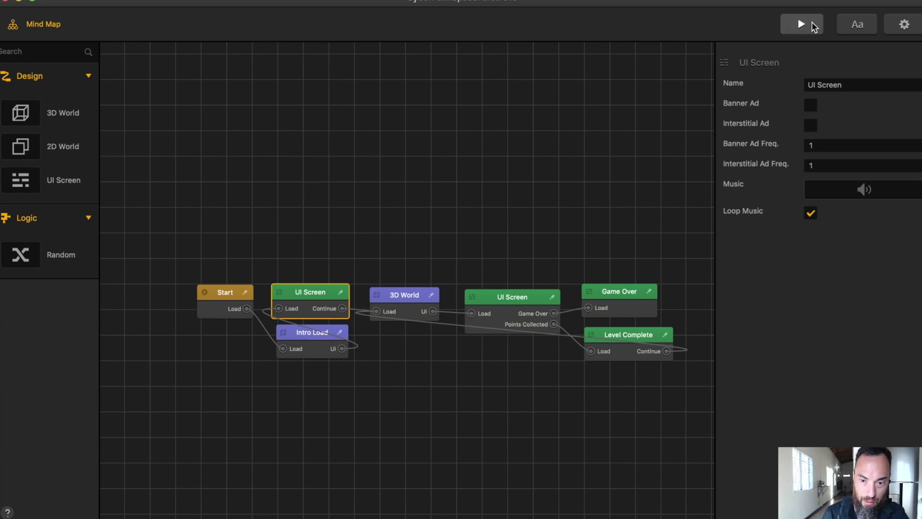
# After the preview crashes, reopen Buildbox and send a crash report with email and a mind-map note
pyautogui.click(814, 27)
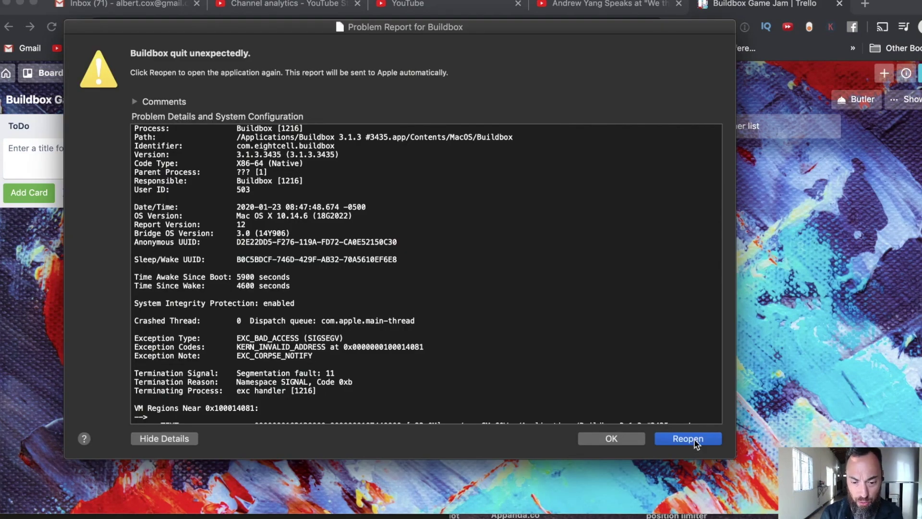
pyautogui.click(693, 439)
pyautogui.click(567, 214)
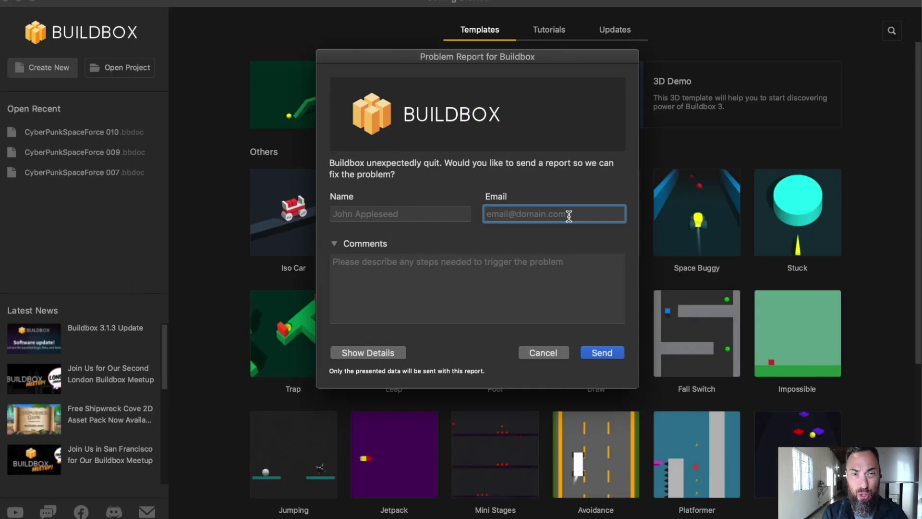
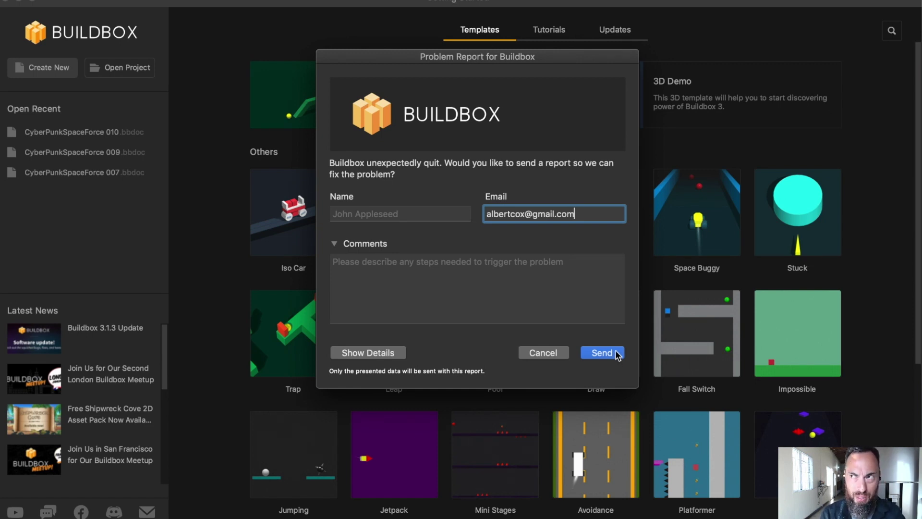
pyautogui.click(568, 285)
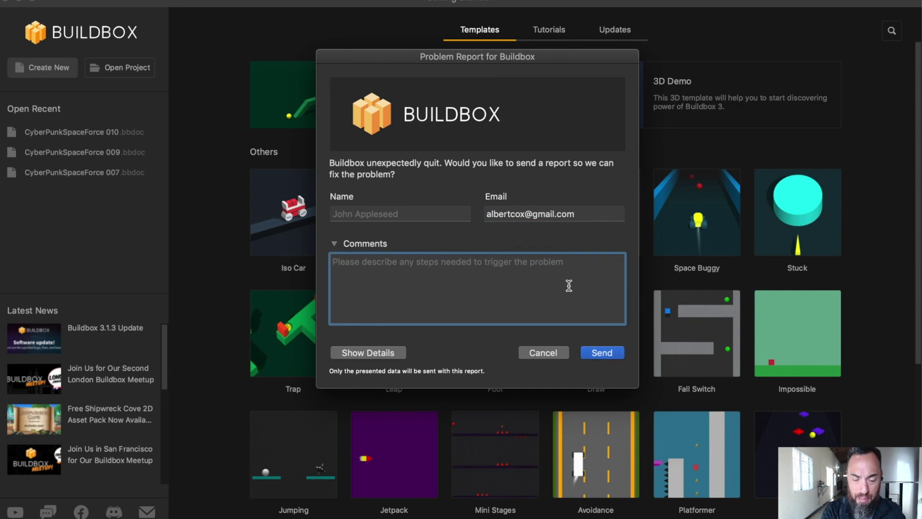
pyautogui.write('was in mind map creating UI and du')
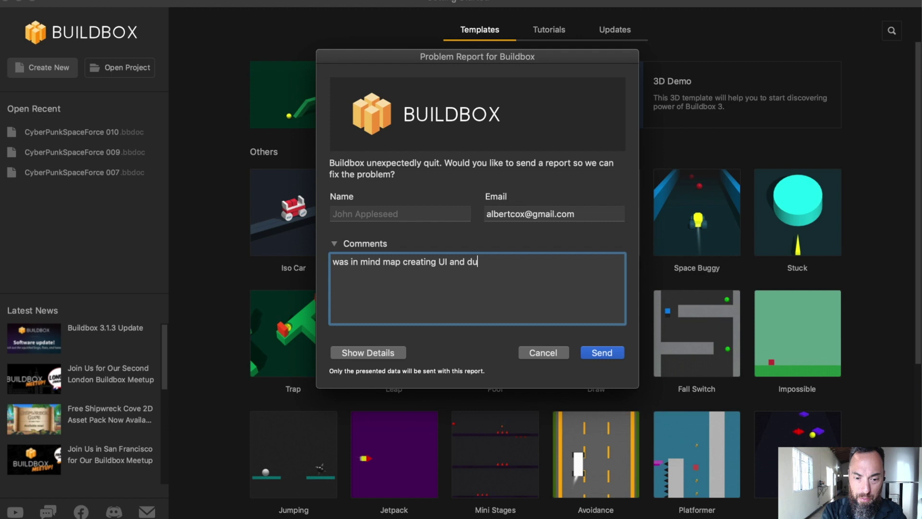
pyautogui.write('plicating worlds')
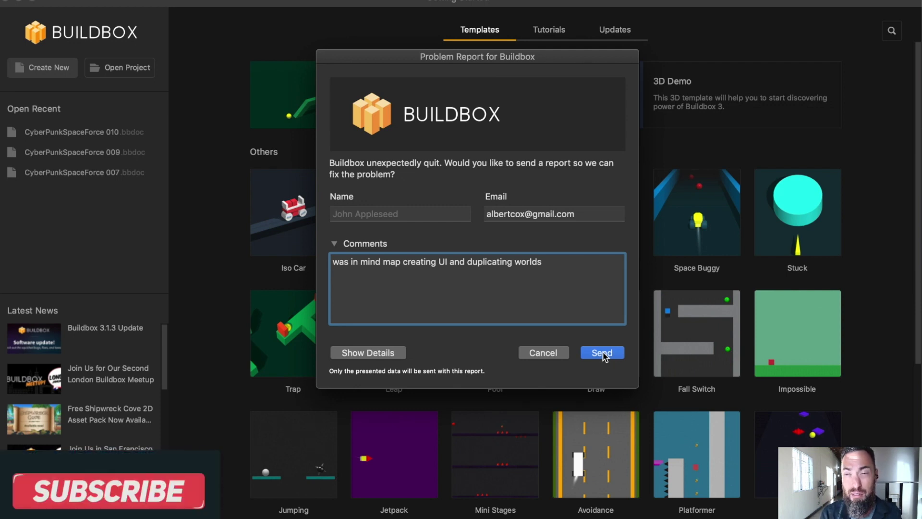
pyautogui.click(603, 355)
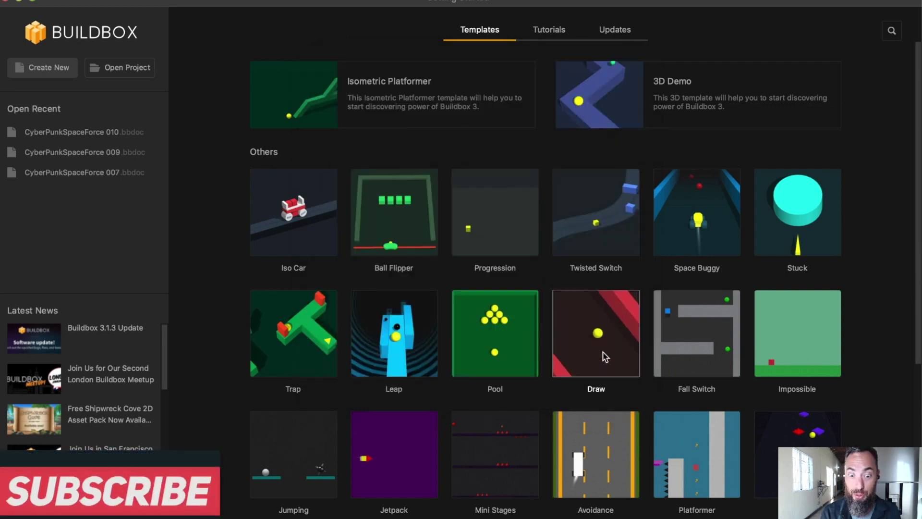
# Open CyberPunkSpaceForce 010, add a new UI Screen node, and shift it and Start left
pyautogui.click(67, 133)
pyautogui.rightClick(383, 243)
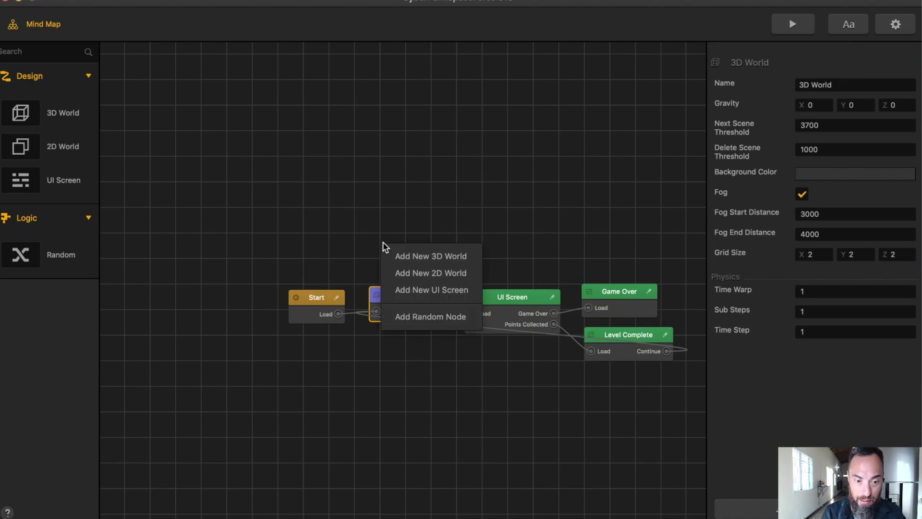
pyautogui.click(419, 286)
pyautogui.moveTo(420, 251); pyautogui.dragTo(323, 246)
pyautogui.moveTo(296, 294); pyautogui.dragTo(191, 277)
# Duplicate the 3D World node, move the copy left, and open it for editing
pyautogui.moveTo(405, 295)
pyautogui.keyDown('alt'); pyautogui.mouseDown()
pyautogui.moveTo(402, 335)
pyautogui.moveTo(338, 332)
pyautogui.mouseUp(); pyautogui.keyUp('alt')
pyautogui.moveTo(471, 313); pyautogui.dragTo(416, 355)
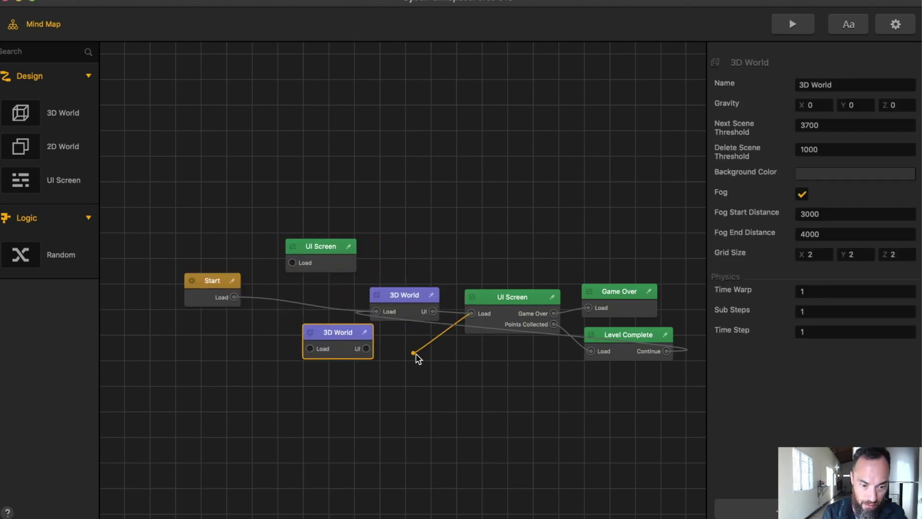
pyautogui.doubleClick(332, 327)
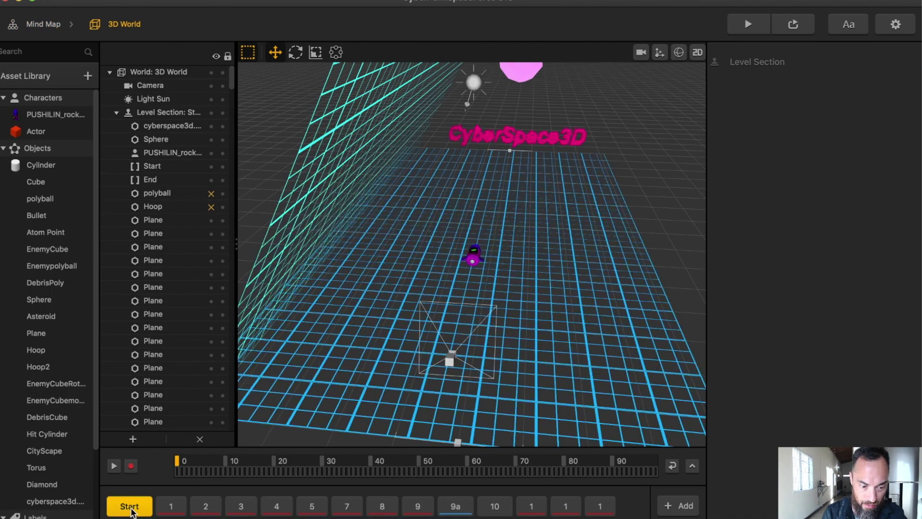
# Go back to the Mind Map and open the lower, copied 3D World's scene
pyautogui.click(43, 24)
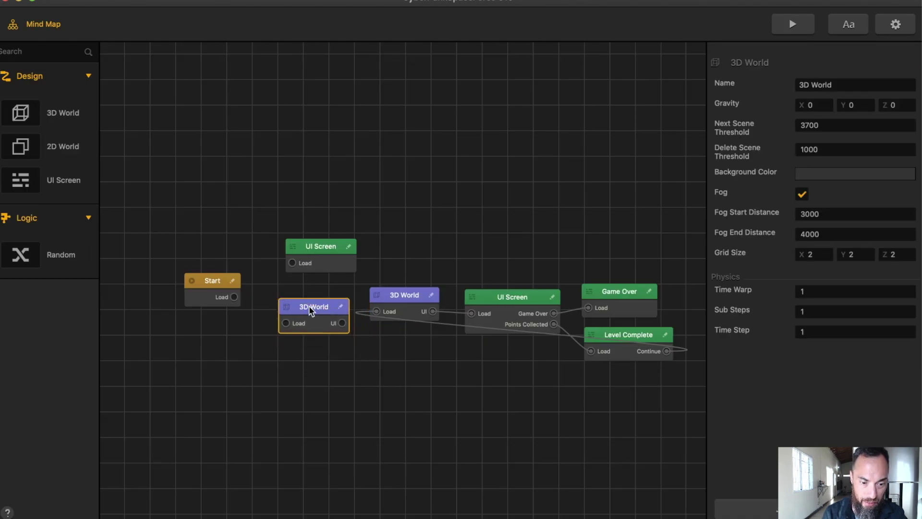
pyautogui.doubleClick(309, 306)
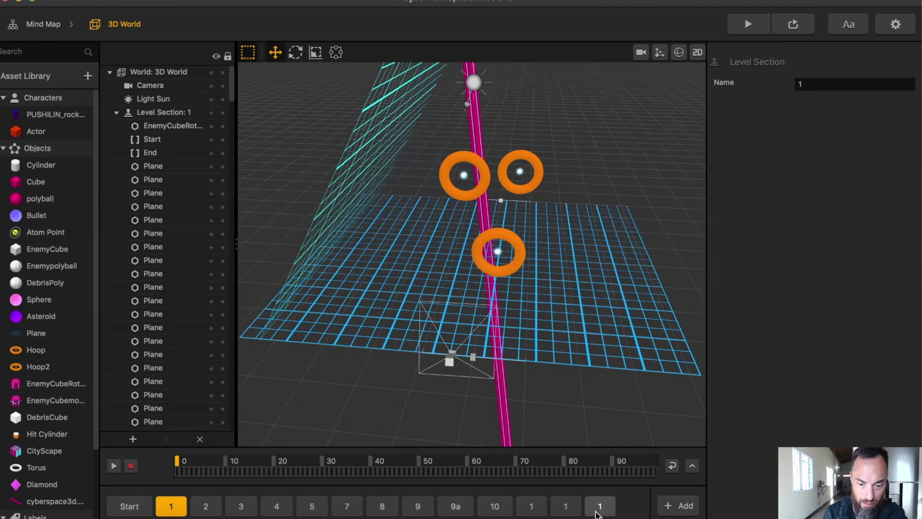
pyautogui.click(45, 25)
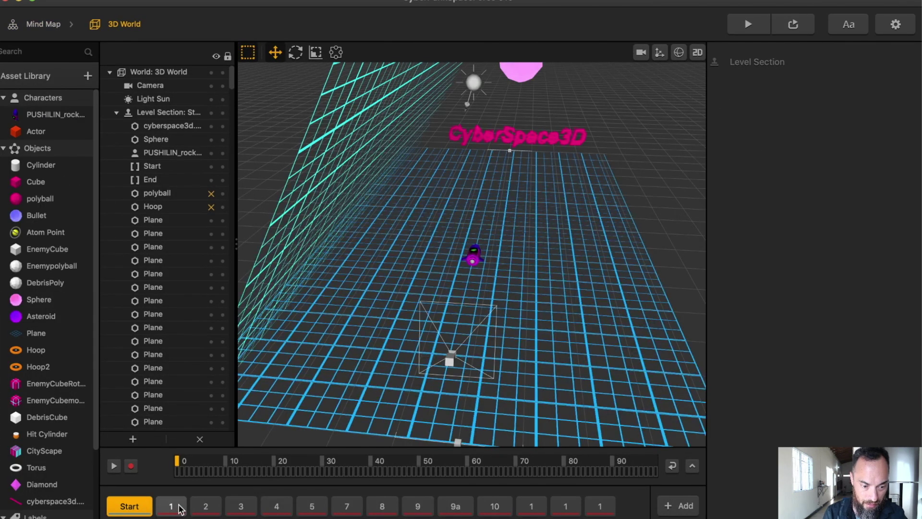
# Delete level sections 1, 2 and 9a, leaving only Start, and save the project
pyautogui.click(171, 506)
pyautogui.rightClick(173, 506)
pyautogui.click(183, 510)
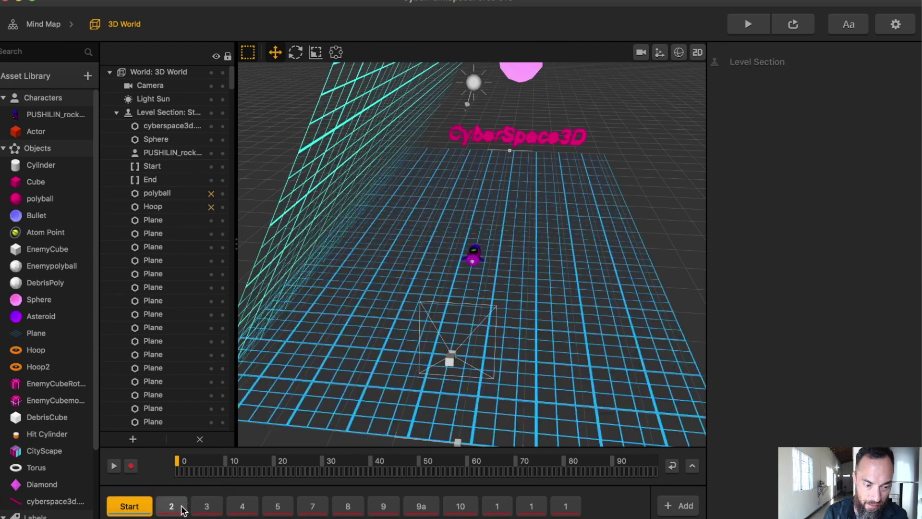
pyautogui.rightClick(182, 510)
pyautogui.click(184, 504)
pyautogui.press('Return')
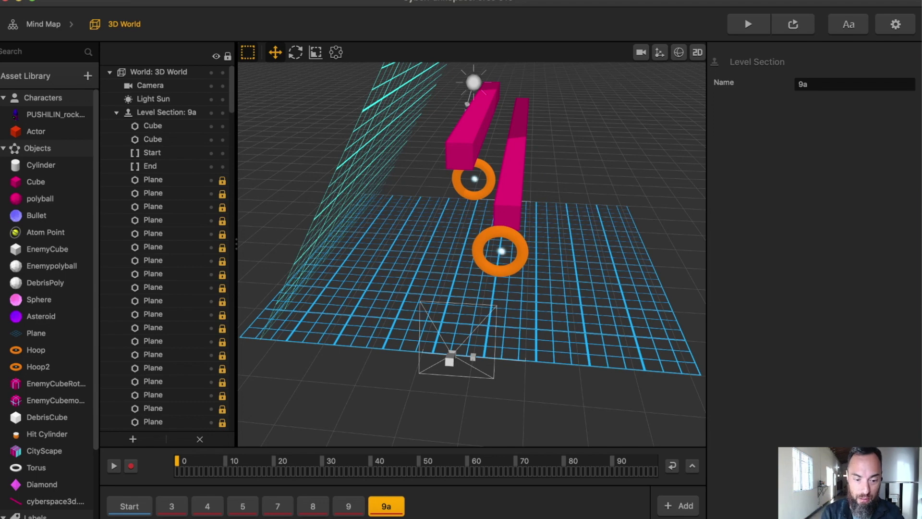
pyautogui.rightClick(397, 502)
pyautogui.click(398, 498)
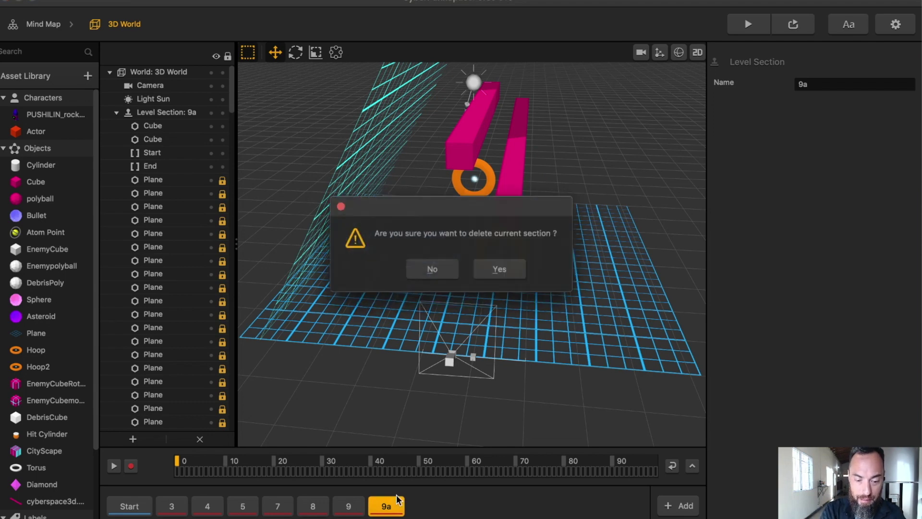
pyautogui.press('Return')
pyautogui.hotkey('ctrl', 's')
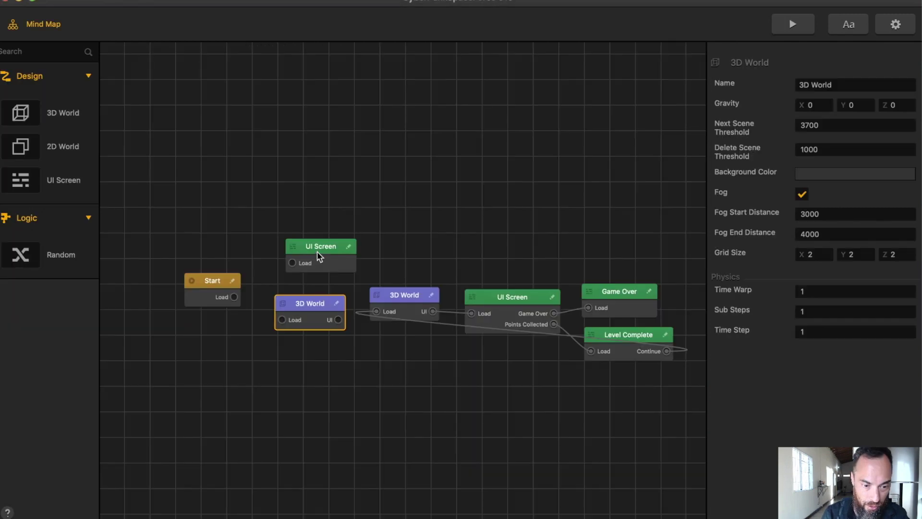
# Open the UI Screen and add a navigation button renamed UI Start Continue
pyautogui.click(307, 257)
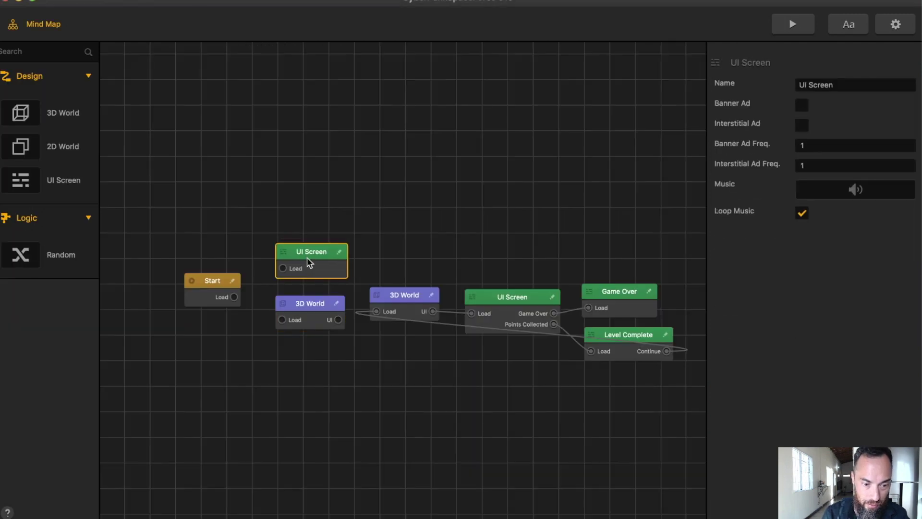
pyautogui.doubleClick(307, 257)
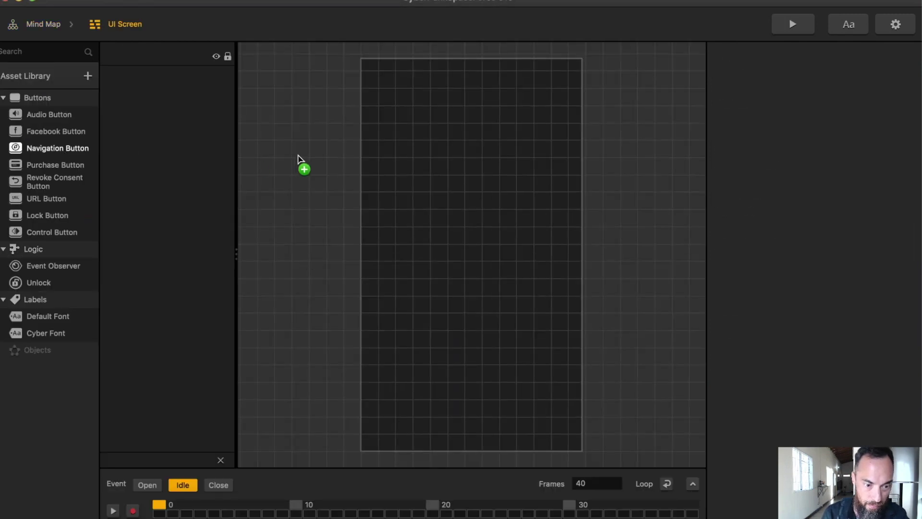
pyautogui.moveTo(62, 152); pyautogui.dragTo(344, 125)
pyautogui.write('UI Start Continue')
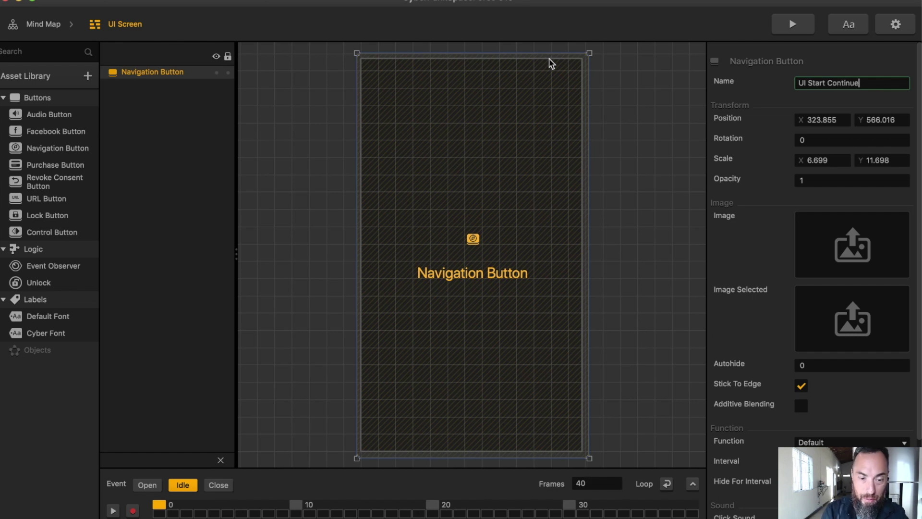
pyautogui.press('Return')
# Add a text label reading Cyber Force 3D as the title, then begin the play label
pyautogui.moveTo(43, 316); pyautogui.dragTo(473, 160)
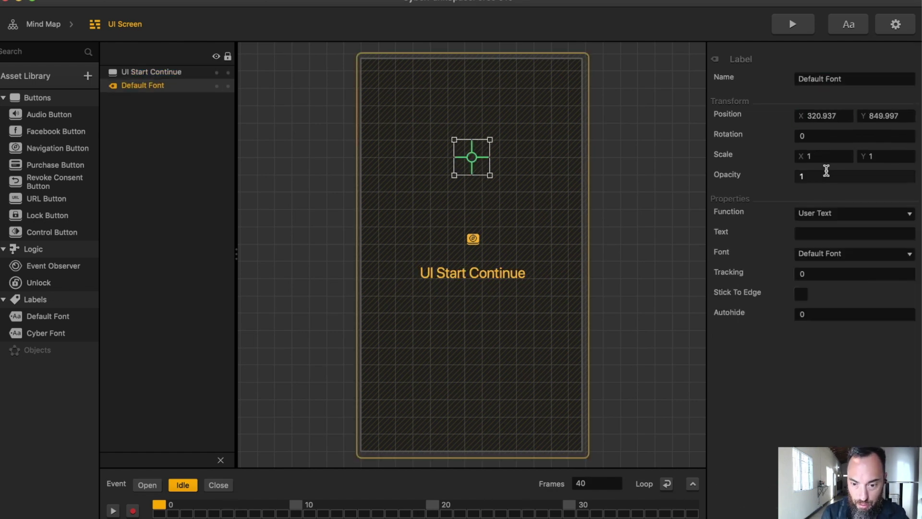
pyautogui.click(825, 113)
pyautogui.click(852, 234)
pyautogui.write('Cybe')
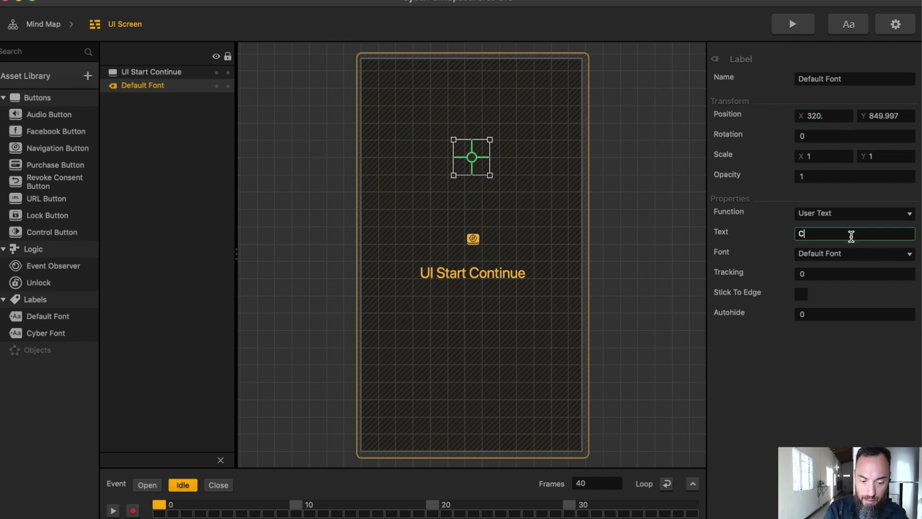
pyautogui.write('r Force')
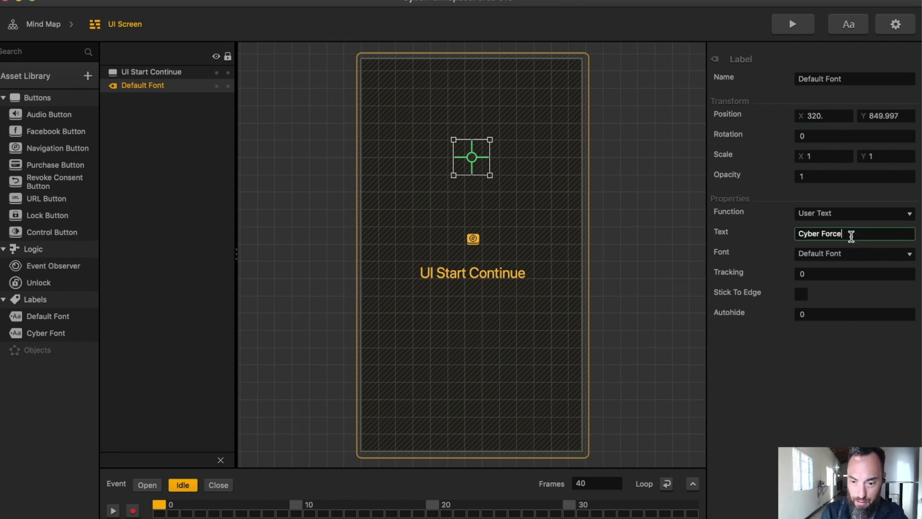
pyautogui.write(' 3D')
pyautogui.press('Return')
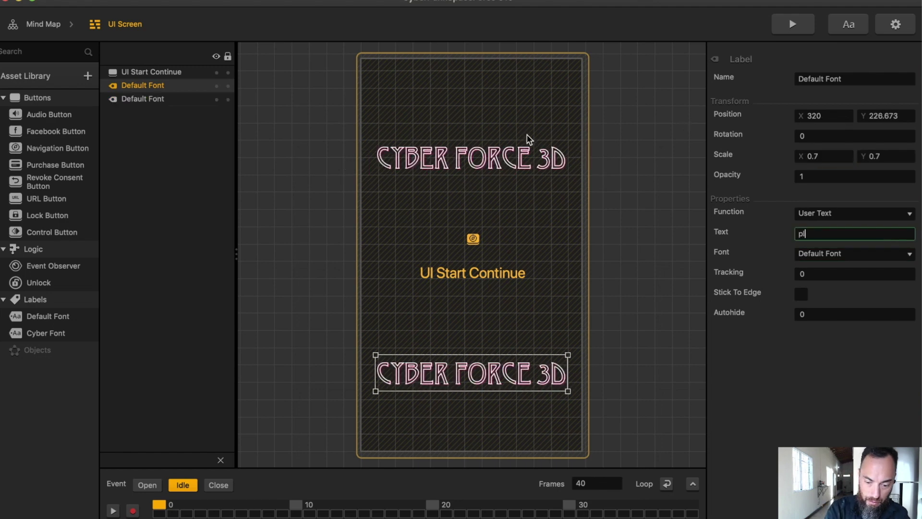
pyautogui.write('at')
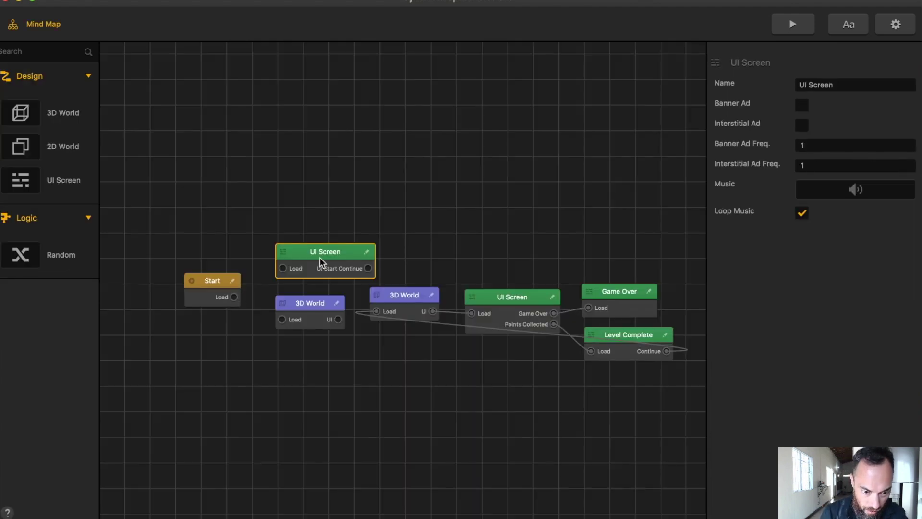
# Wire Start into the UI Screen's Load, and UI Start Continue into the 3D World's Load
pyautogui.moveTo(319, 257); pyautogui.dragTo(311, 262)
pyautogui.click(239, 303)
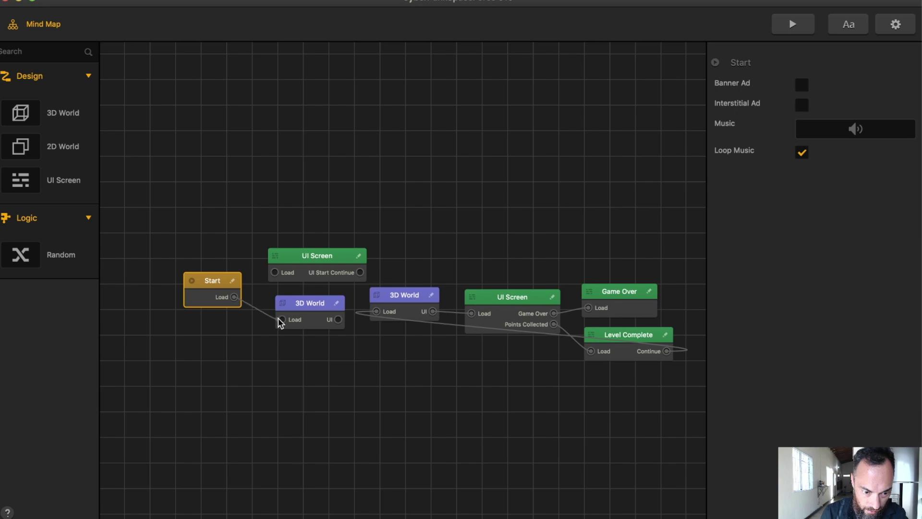
pyautogui.click(300, 304)
pyautogui.doubleClick(296, 304)
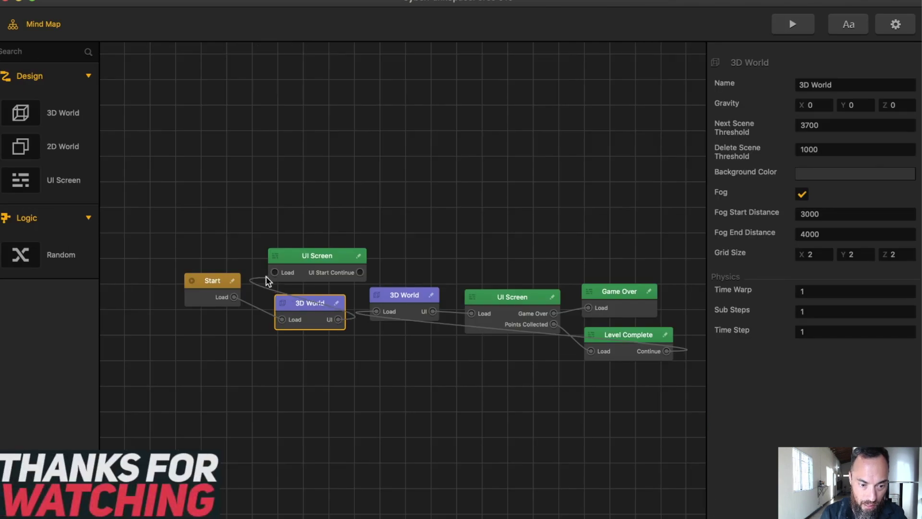
pyautogui.moveTo(268, 281); pyautogui.dragTo(274, 272)
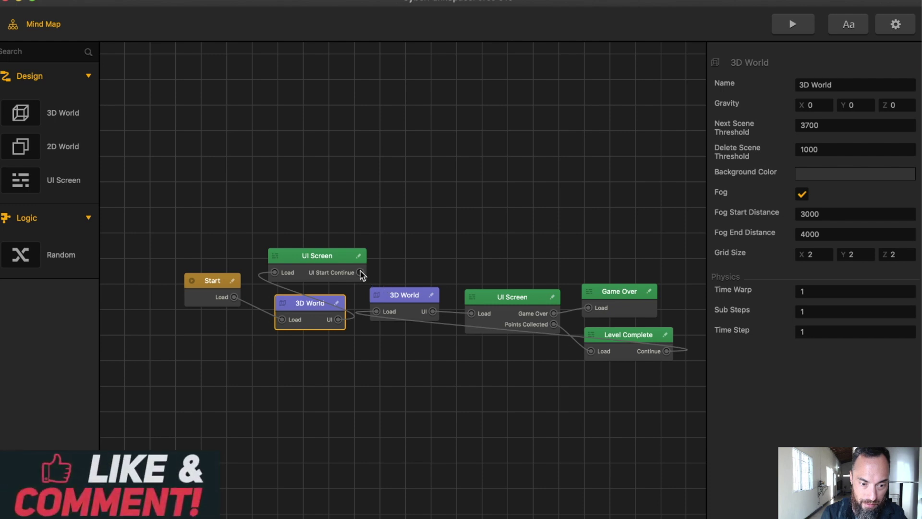
pyautogui.moveTo(360, 273); pyautogui.dragTo(377, 311)
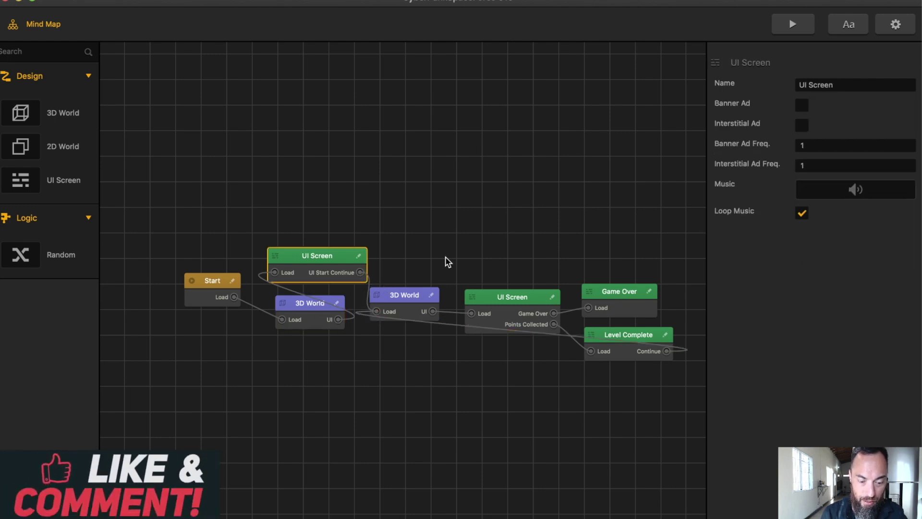
# Save the project, preview it, and reopen Buildbox after the crash
pyautogui.hotkey('ctrl', 's')
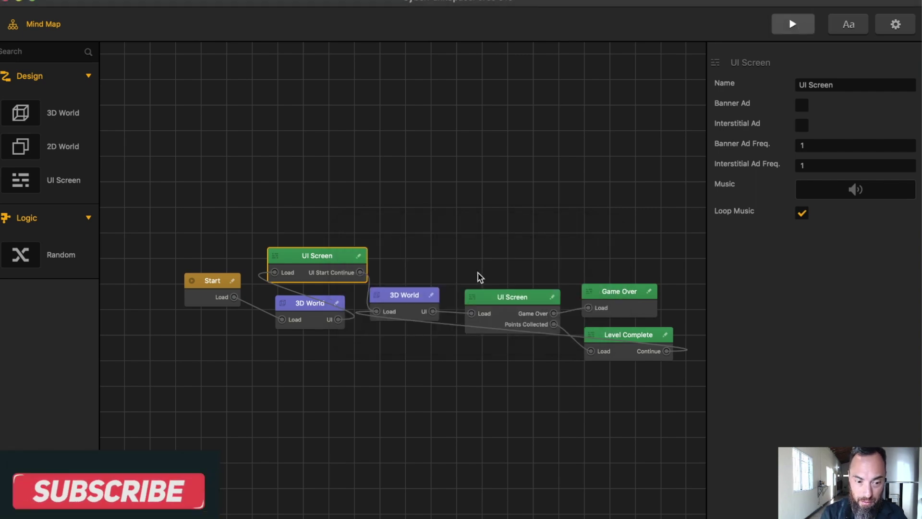
pyautogui.hotkey('ctrl', 'p')
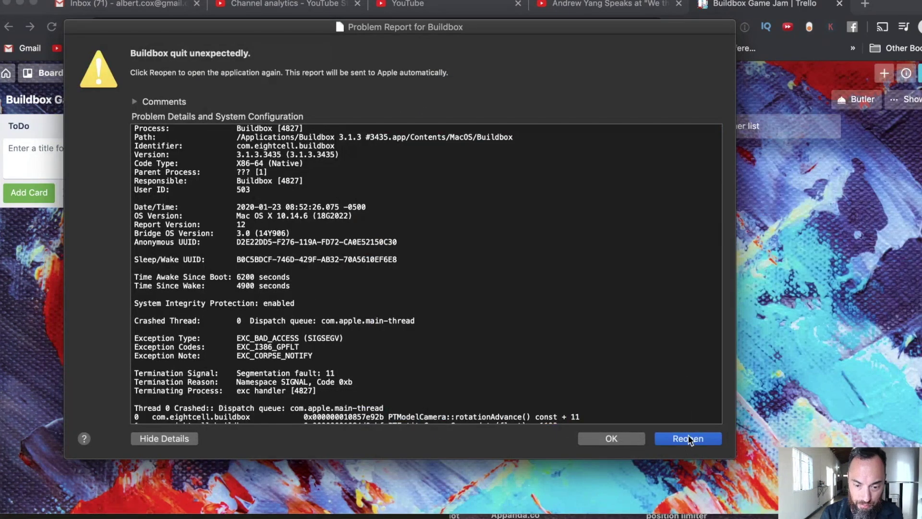
pyautogui.click(618, 438)
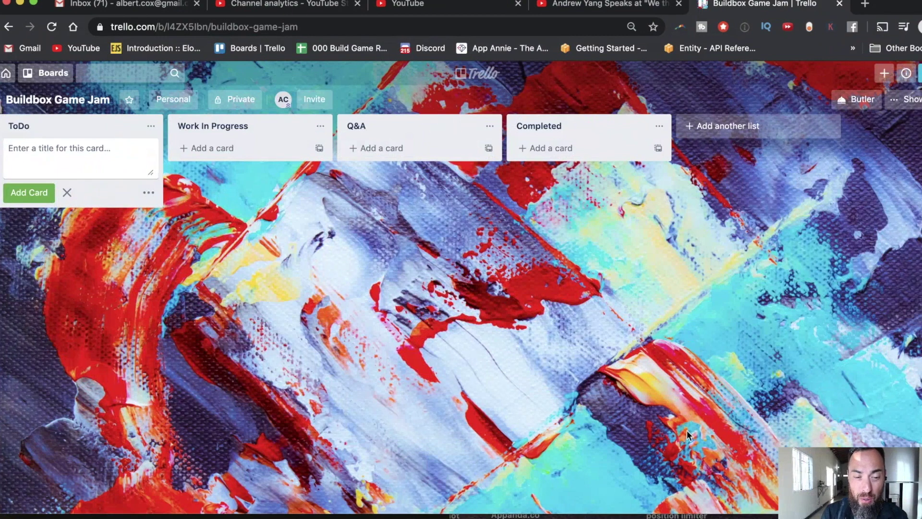
pyautogui.click(618, 353)
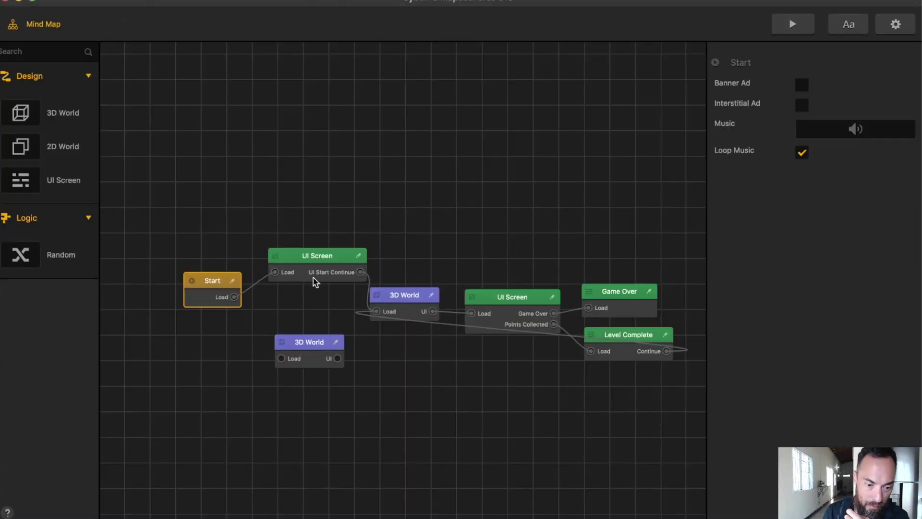
# Preview the current flow, pressing PLAY on the title screen
pyautogui.click(403, 295)
pyautogui.click(334, 263)
pyautogui.click(793, 24)
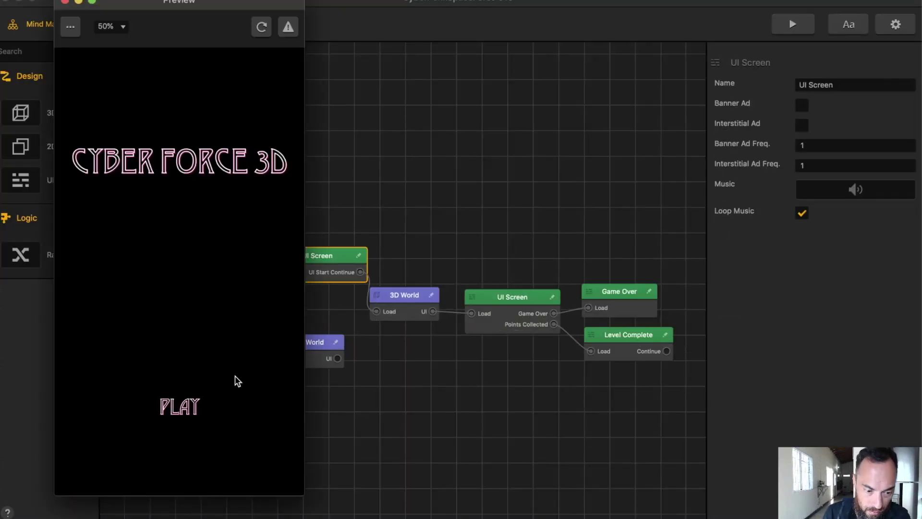
pyautogui.click(194, 414)
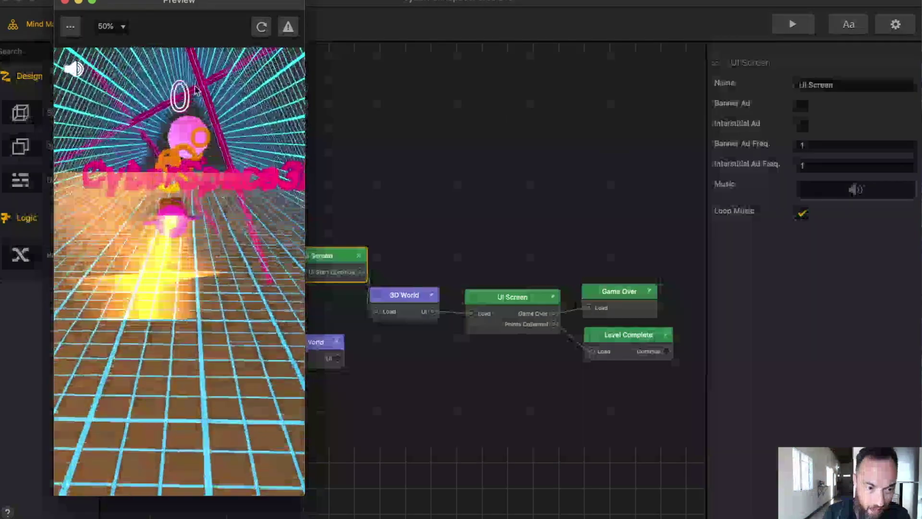
pyautogui.click(65, 2)
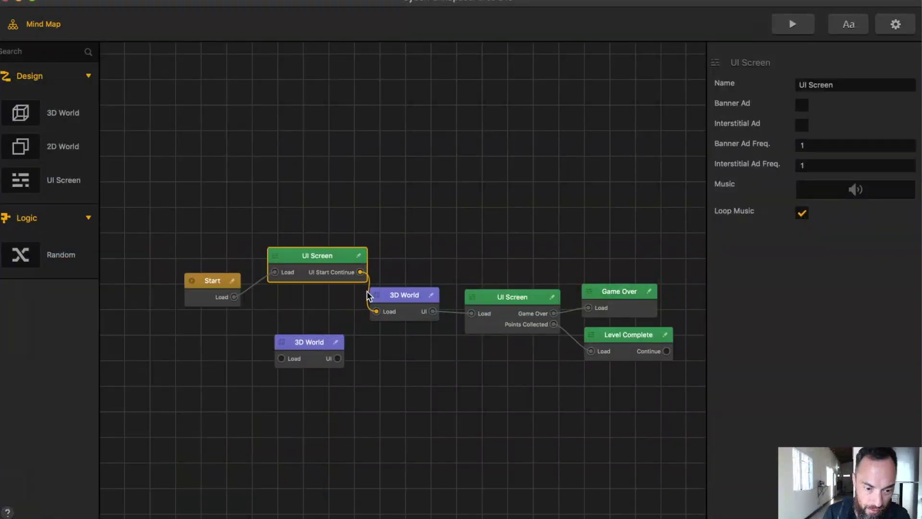
# Make the title UI Screen the lower 3D World's UI, its Continue loading the upper 3D World
pyautogui.moveTo(368, 292); pyautogui.dragTo(412, 244)
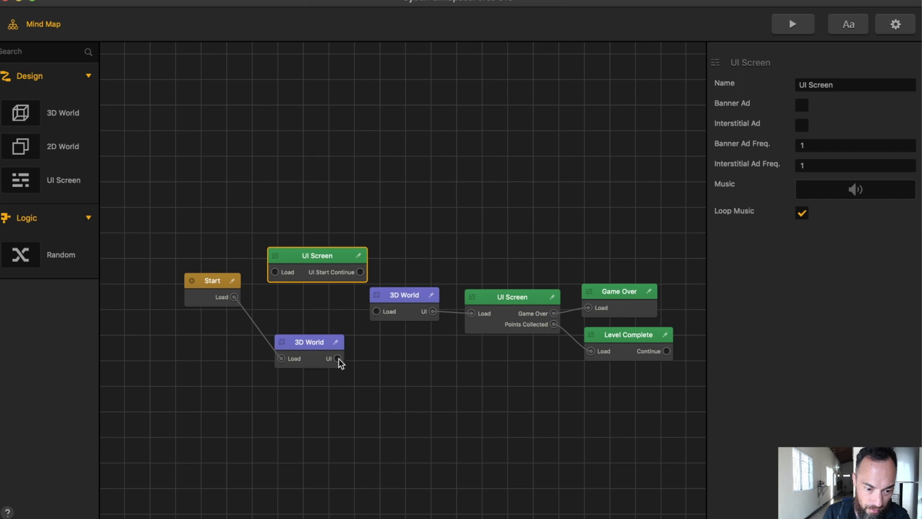
pyautogui.moveTo(337, 358); pyautogui.dragTo(274, 272)
pyautogui.click(794, 27)
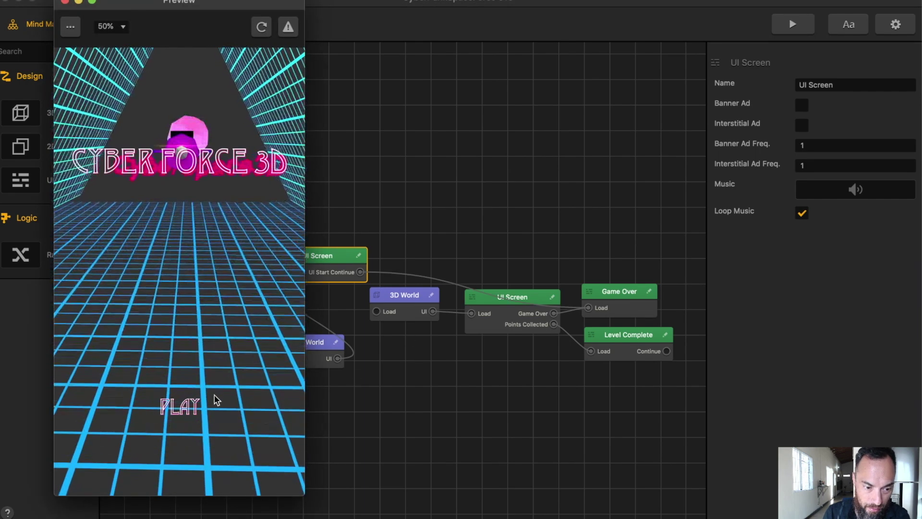
pyautogui.click(216, 400)
pyautogui.click(65, 2)
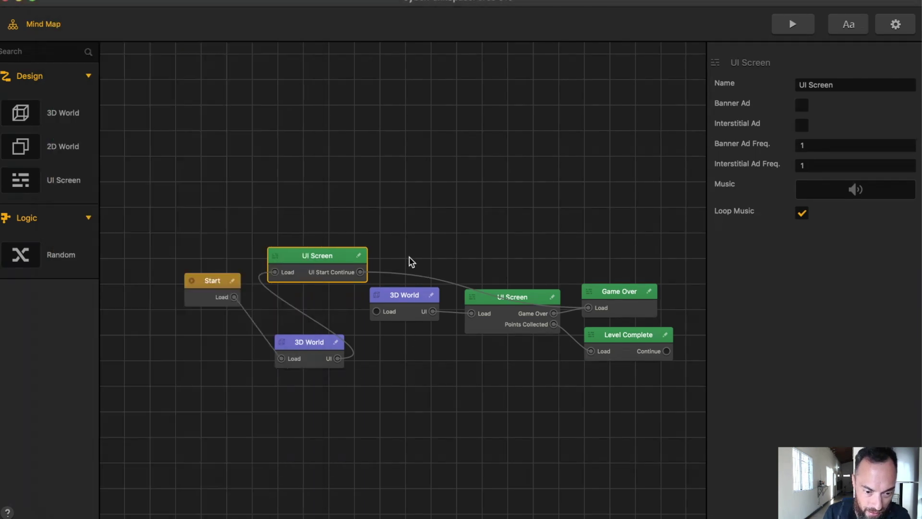
pyautogui.moveTo(422, 281); pyautogui.dragTo(453, 195)
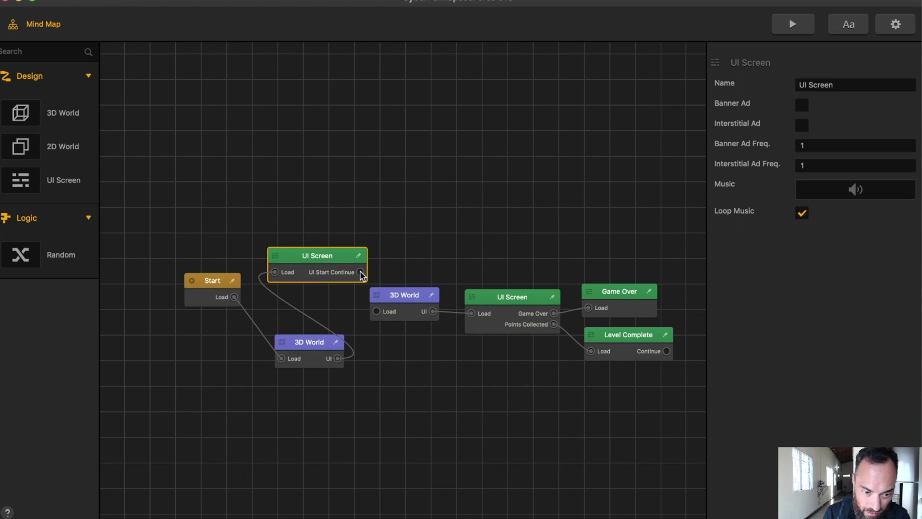
pyautogui.press('super+p')
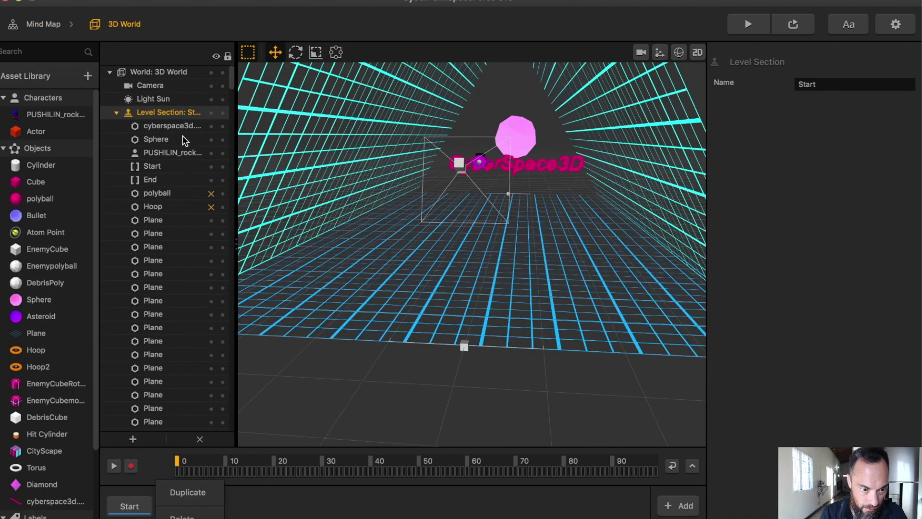
# Preview from the CYBER FORCE 3D title, press PLAY, and steer the ship through the rings
pyautogui.click(182, 128)
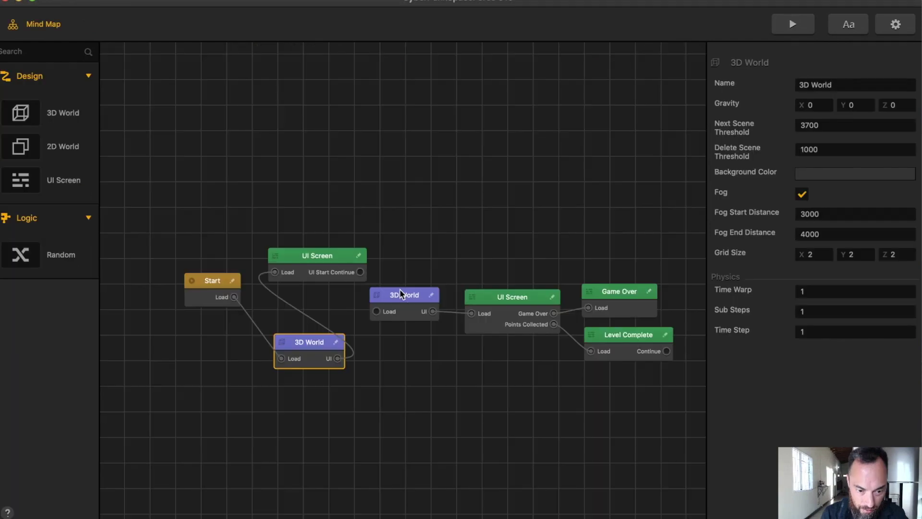
pyautogui.doubleClick(400, 295)
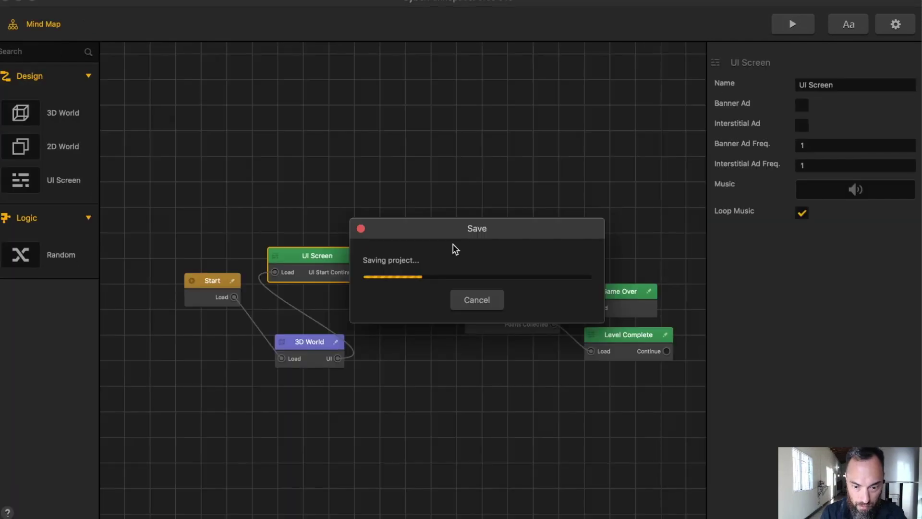
pyautogui.press('super+p')
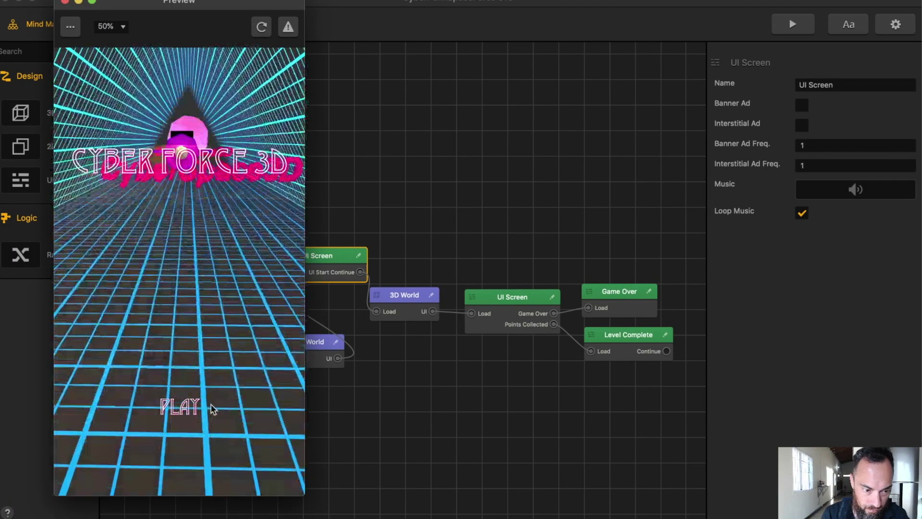
pyautogui.click(197, 407)
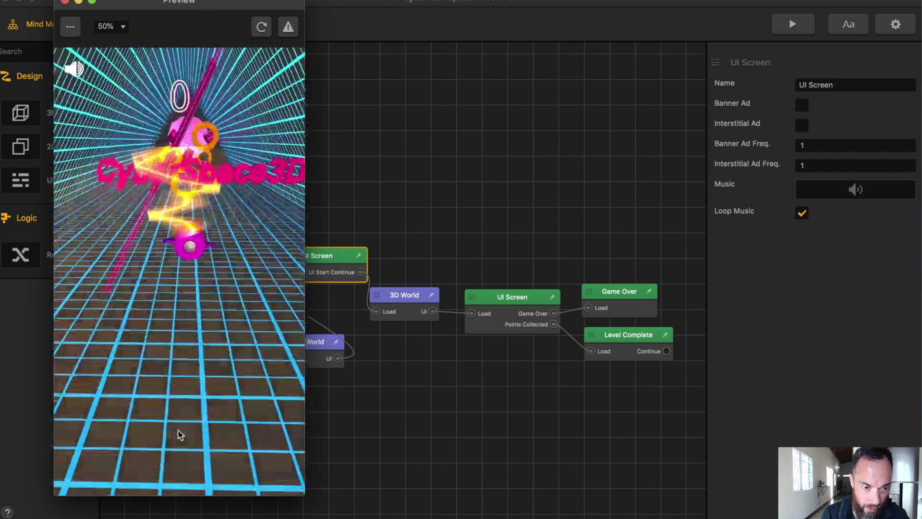
pyautogui.moveTo(178, 464); pyautogui.dragTo(100, 490)
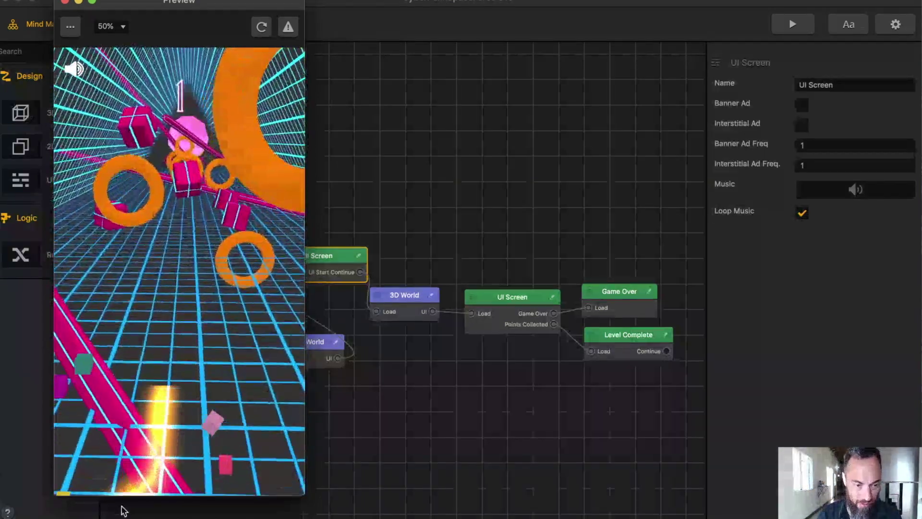
# Close the preview and loop Level Complete's Continue back into the upper 3D World's Load
pyautogui.press('super+w')
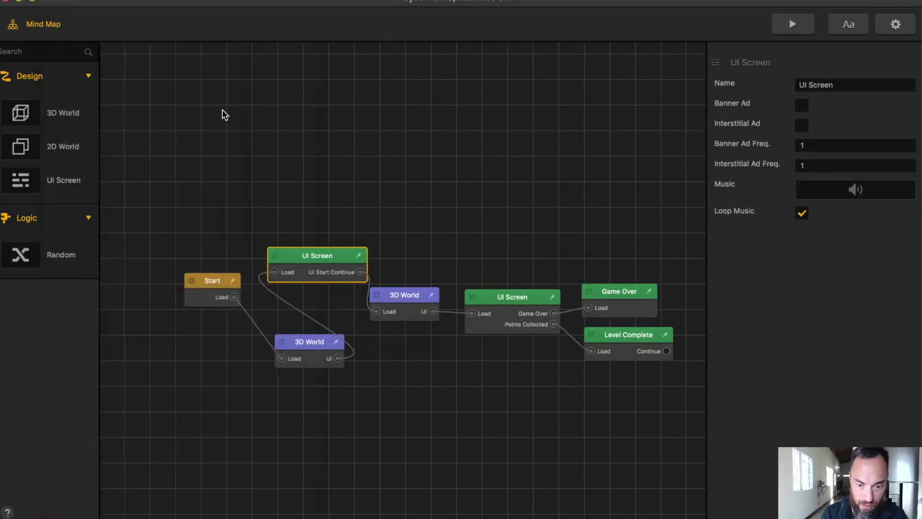
pyautogui.moveTo(666, 351); pyautogui.dragTo(375, 311)
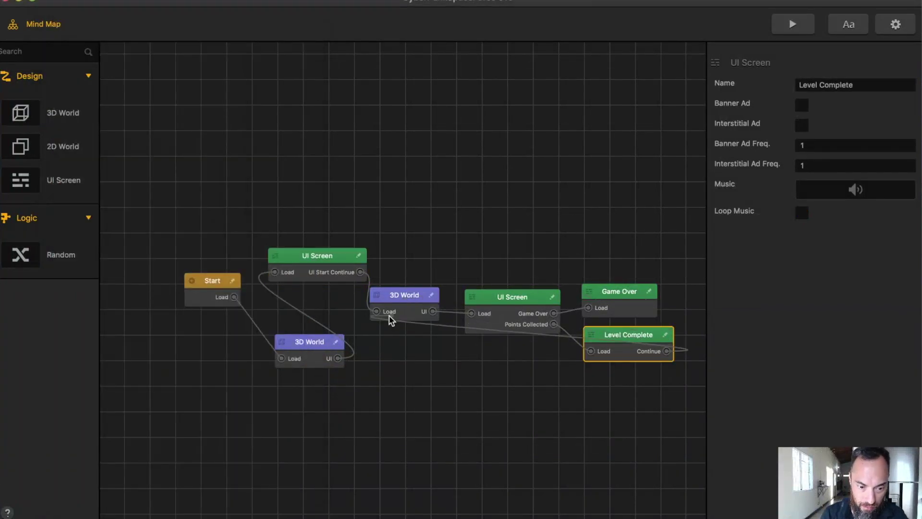
pyautogui.click(422, 279)
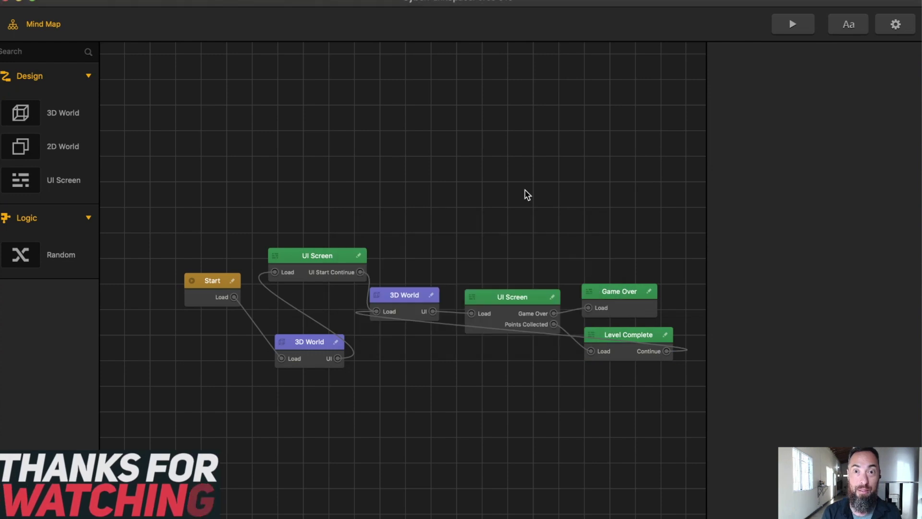